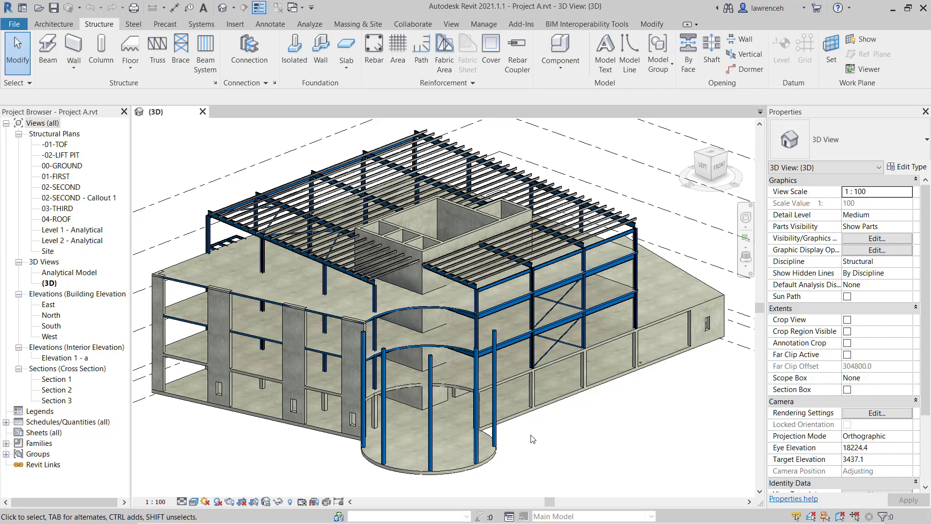
Open the 00-GROUND structural plan from the Project Browser
double_click(81, 166)
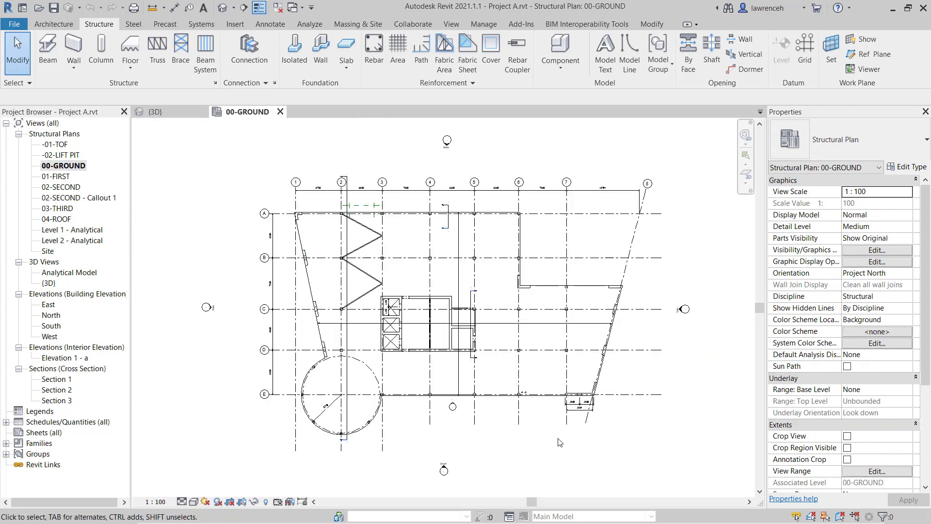
Draw a horizontal grid line below the ground floor plan and label it X
scroll(558, 440, up, 5)
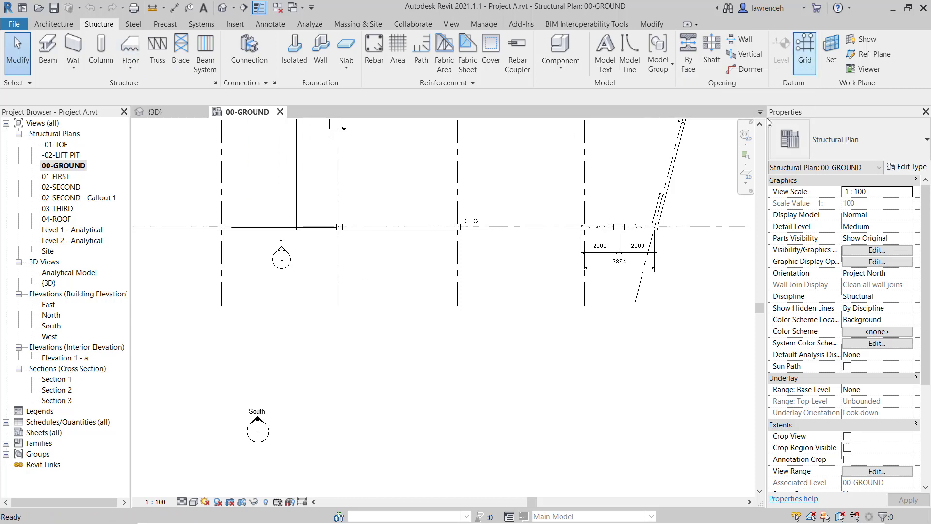
click(803, 75)
click(306, 396)
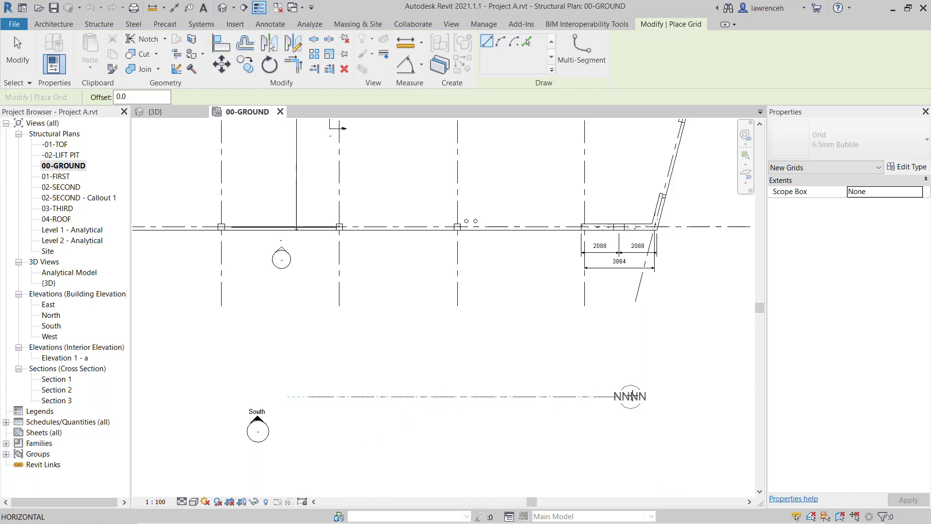
click(604, 397)
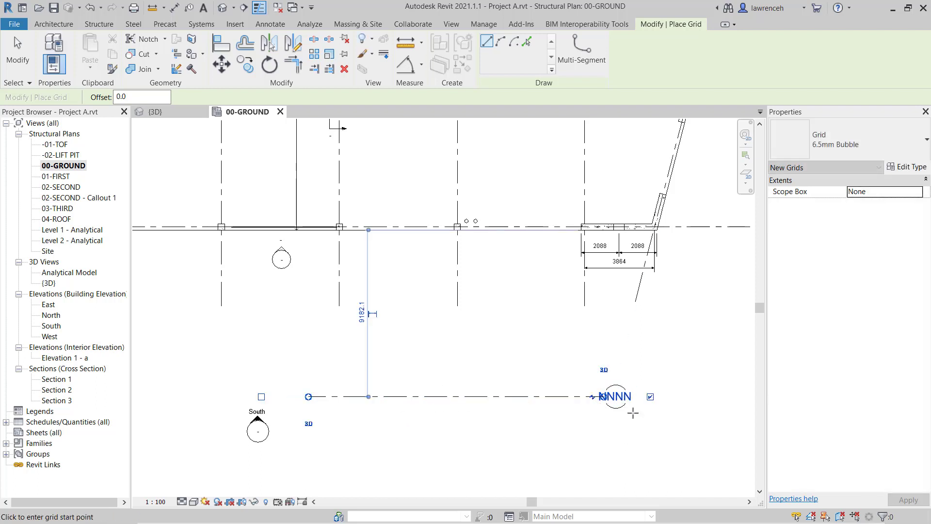
click(616, 397)
click(618, 398)
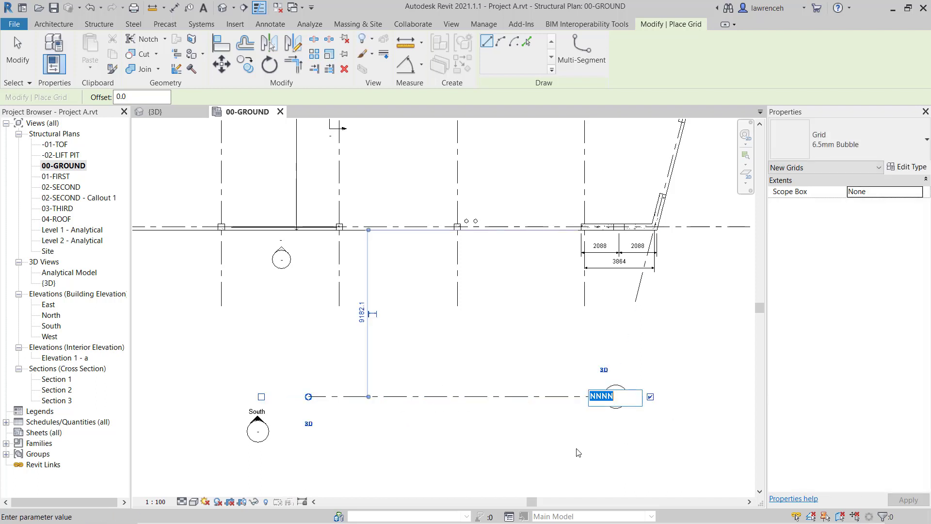
text(X)
key(Return)
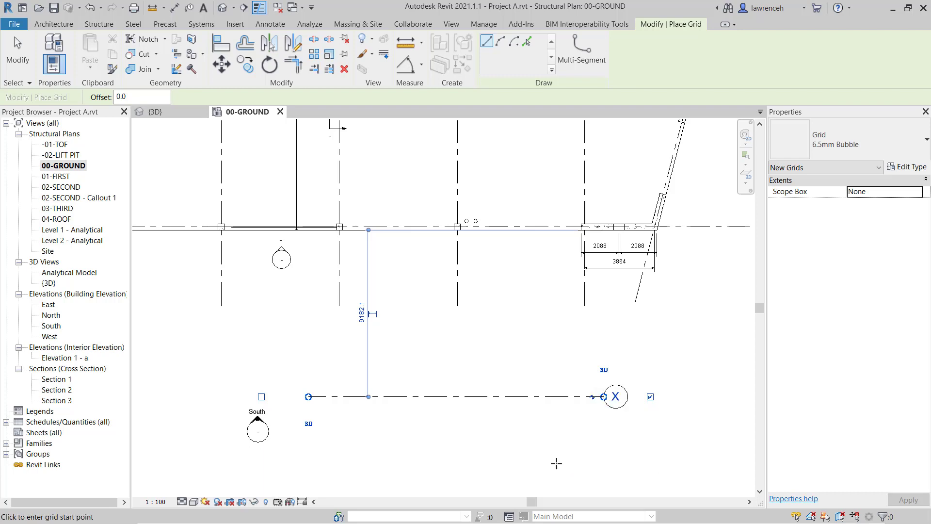
Cut Section 4 along grid X and reduce its far clip offset to 5530.0
click(244, 8)
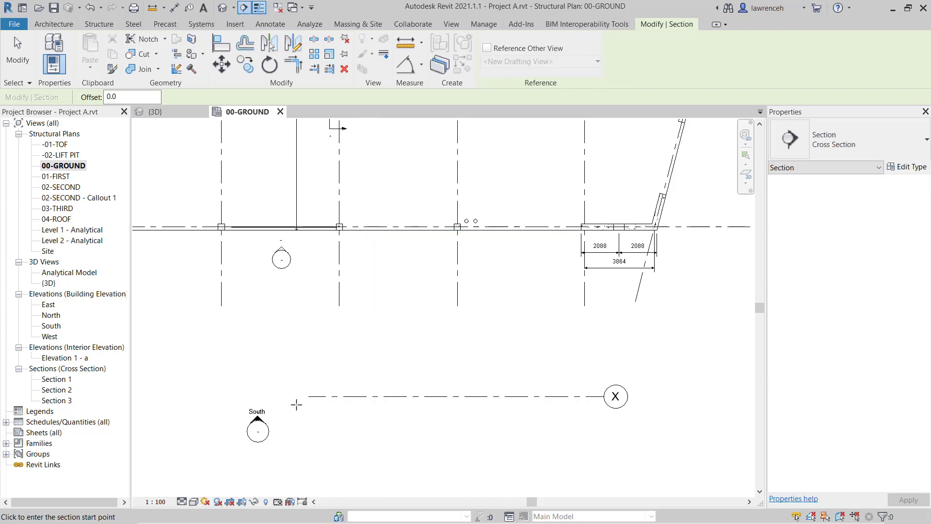
click(292, 409)
click(657, 409)
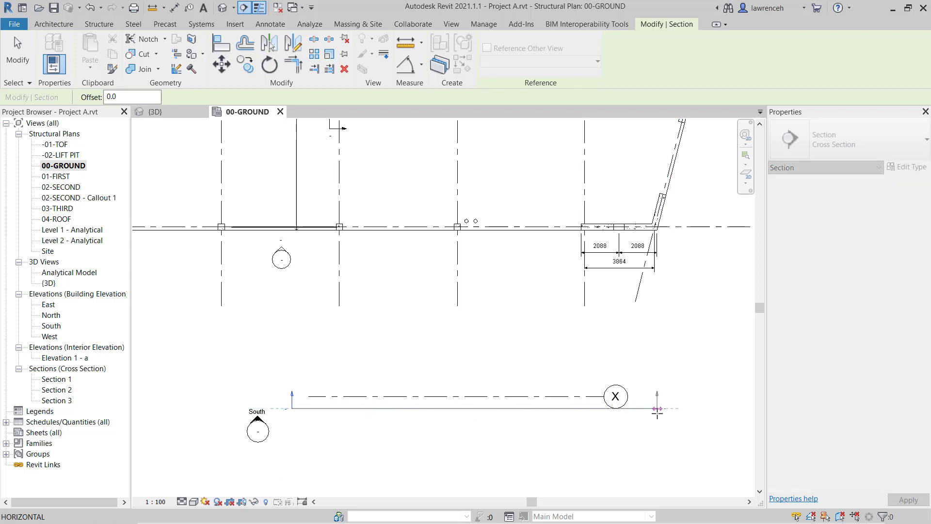
scroll(506, 440, down, 5)
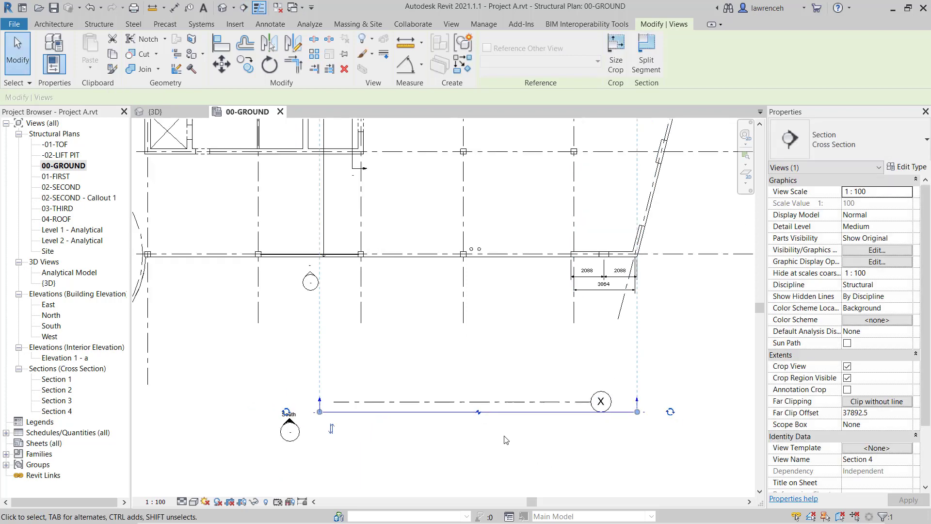
drag(495, 233, 507, 391)
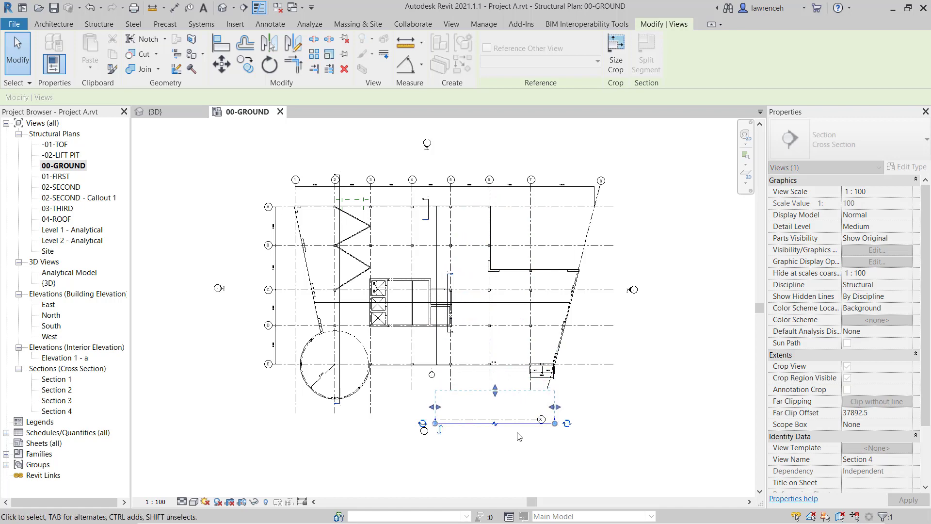
scroll(506, 445, up, 6)
click(426, 433)
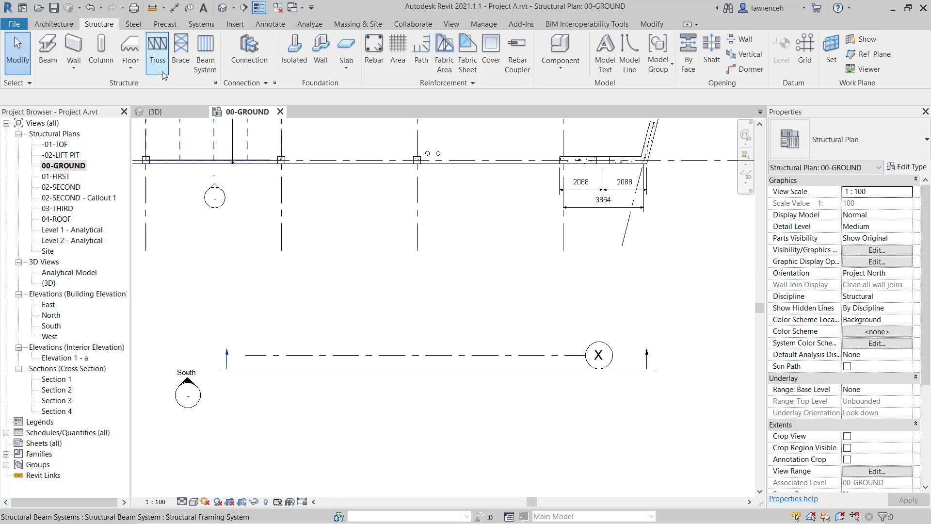
Place a Howe flat truss about 15200.0 long along grid X, with Top as bearing chord
click(158, 53)
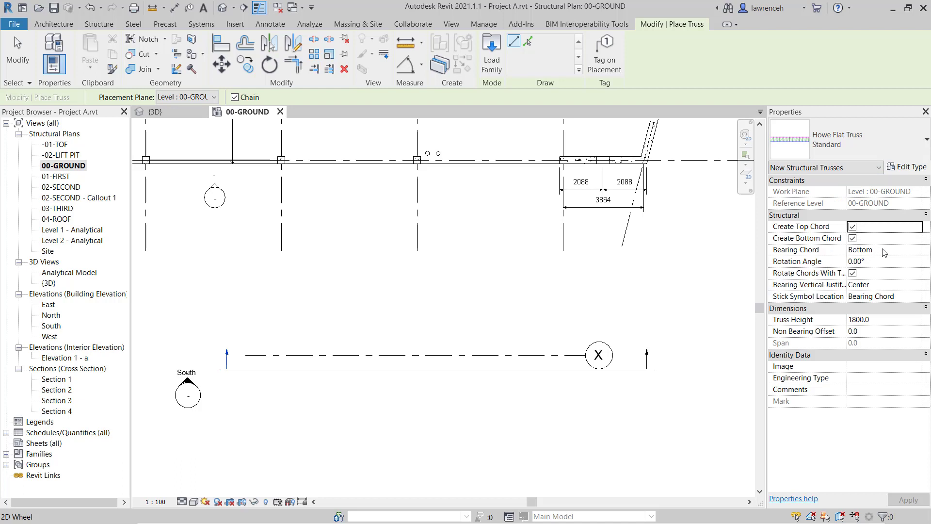
click(911, 248)
click(918, 250)
click(875, 262)
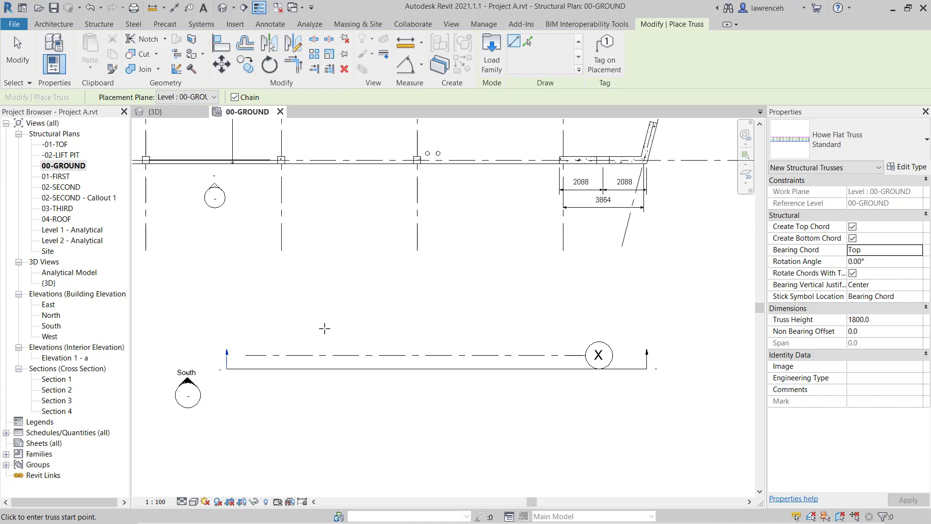
click(252, 342)
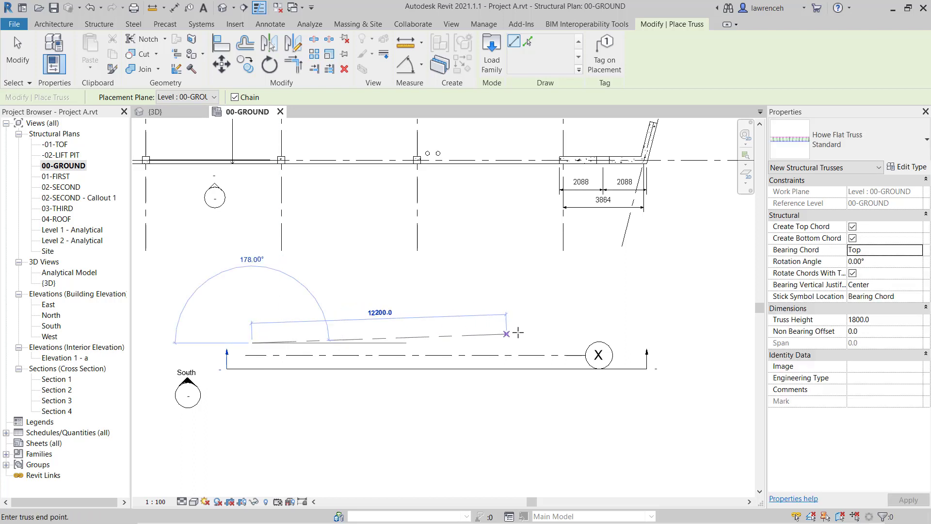
click(570, 343)
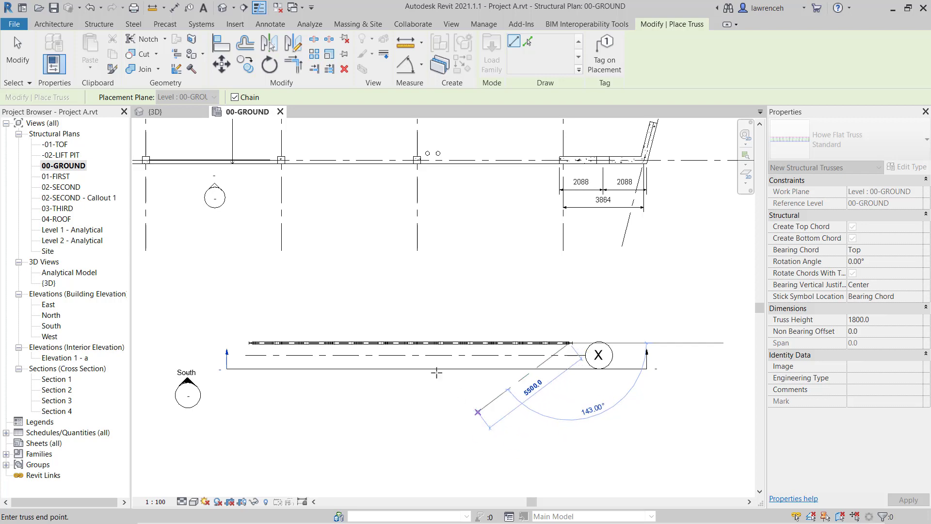
click(28, 69)
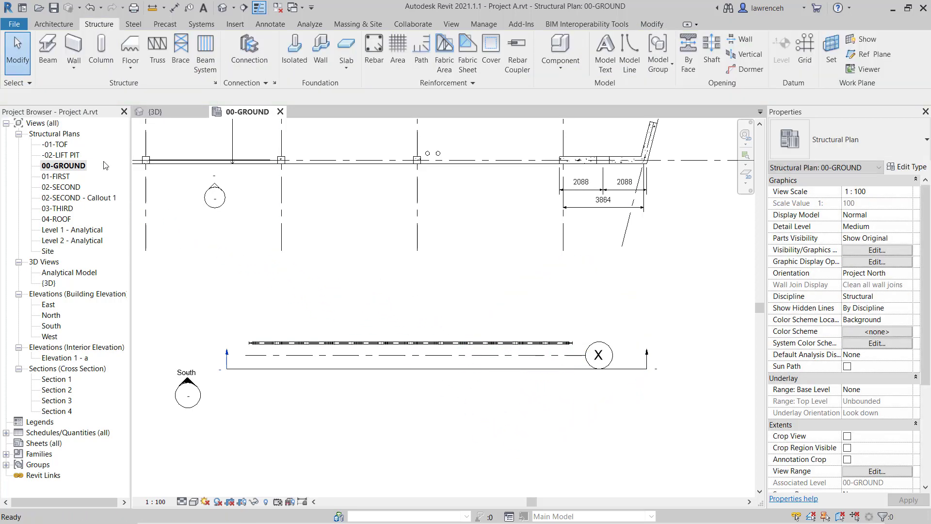
double_click(226, 355)
Extend Section 4's crop region down to -02-LIFT PIT and pull its right edge inward
middle_drag(471, 369, 475, 340)
click(472, 394)
drag(469, 393, 469, 441)
drag(641, 249, 623, 248)
middle_drag(445, 295, 388, 333)
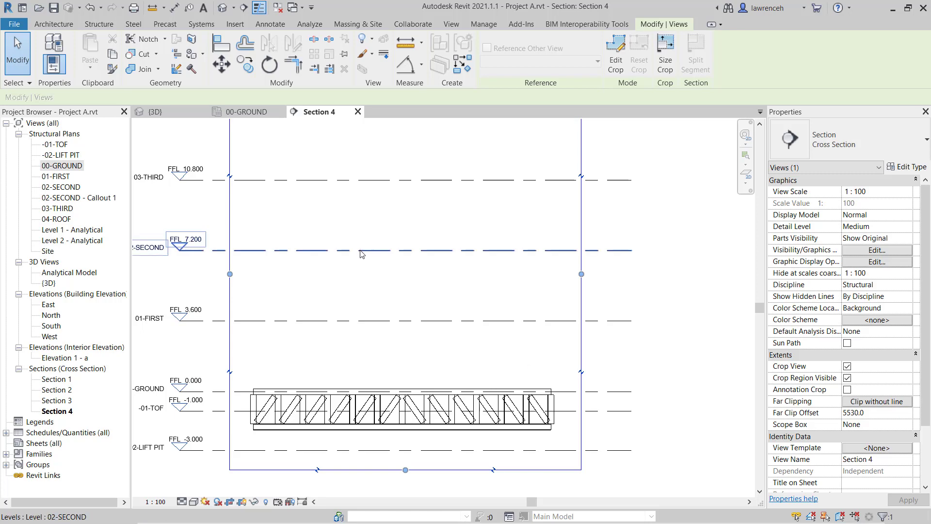
Start a roof by extrusion on work plane Grid : X, referenced to level 01-FIRST
click(63, 27)
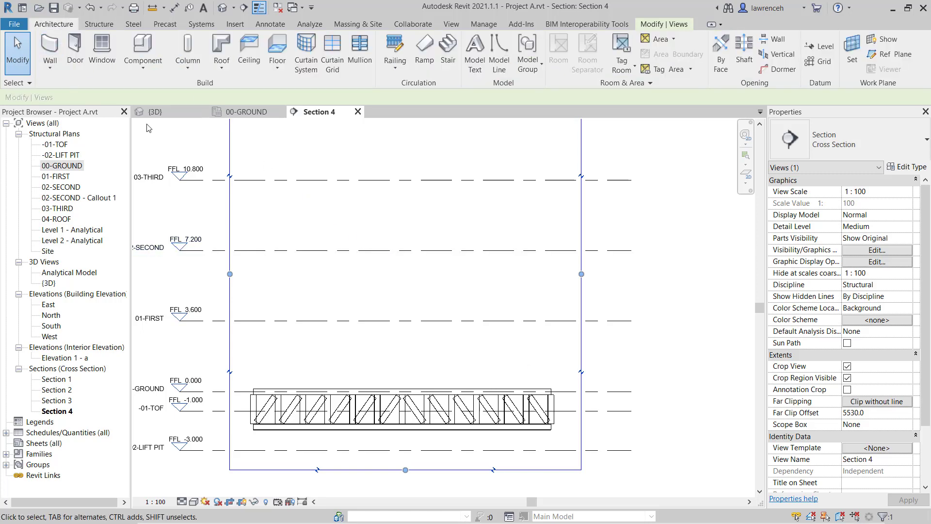
click(226, 73)
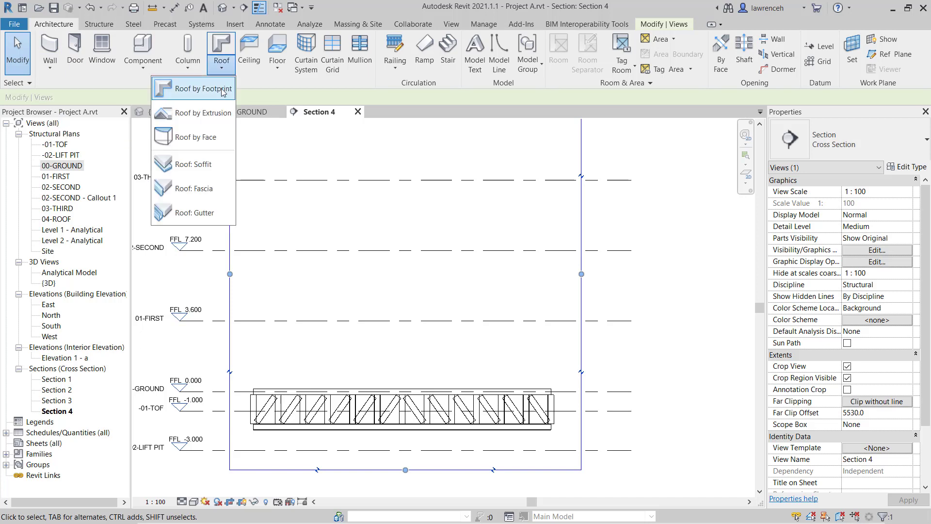
click(216, 113)
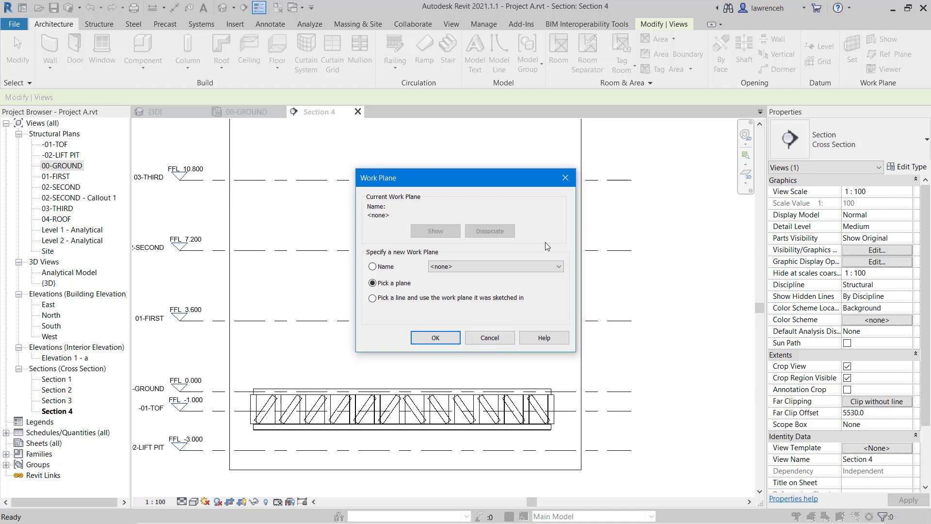
click(554, 266)
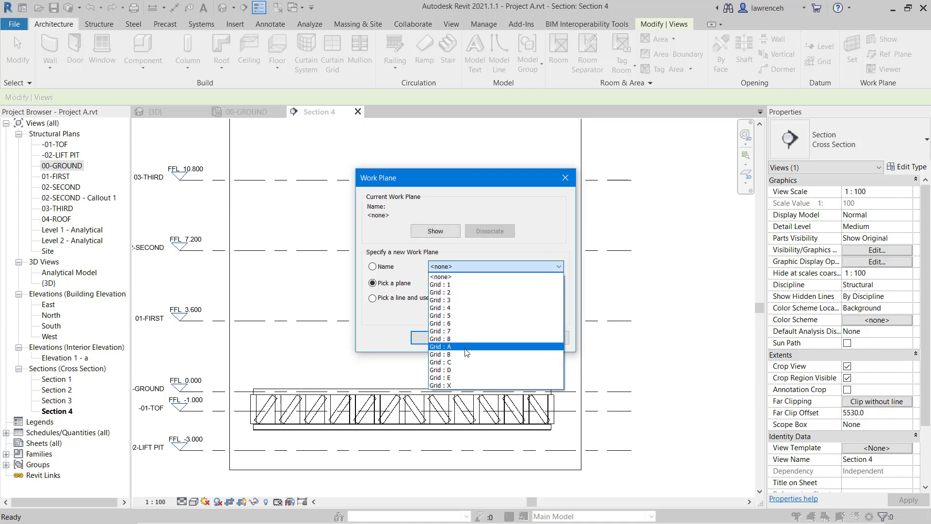
click(460, 386)
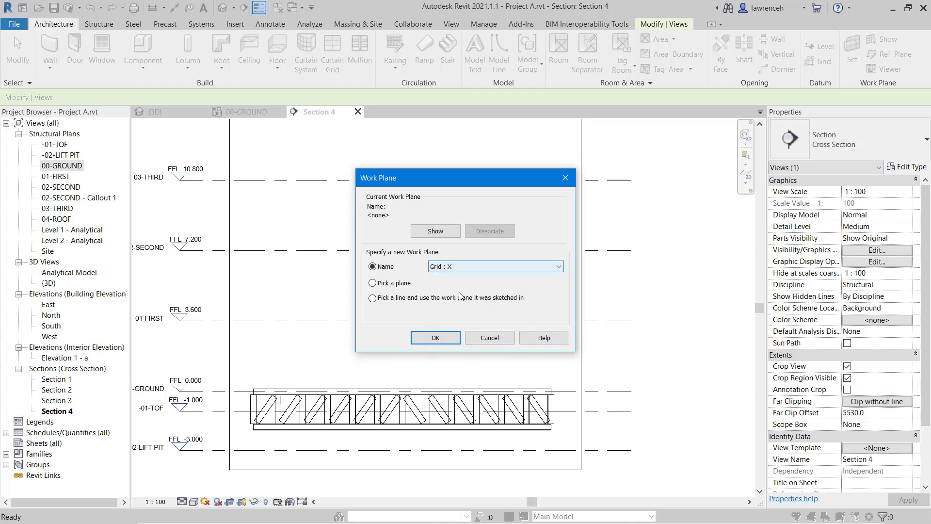
click(452, 340)
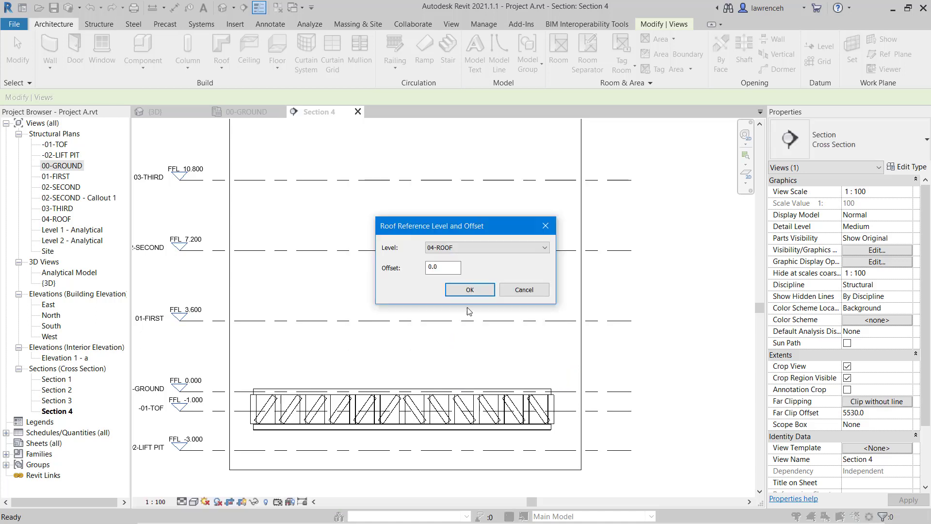
click(478, 247)
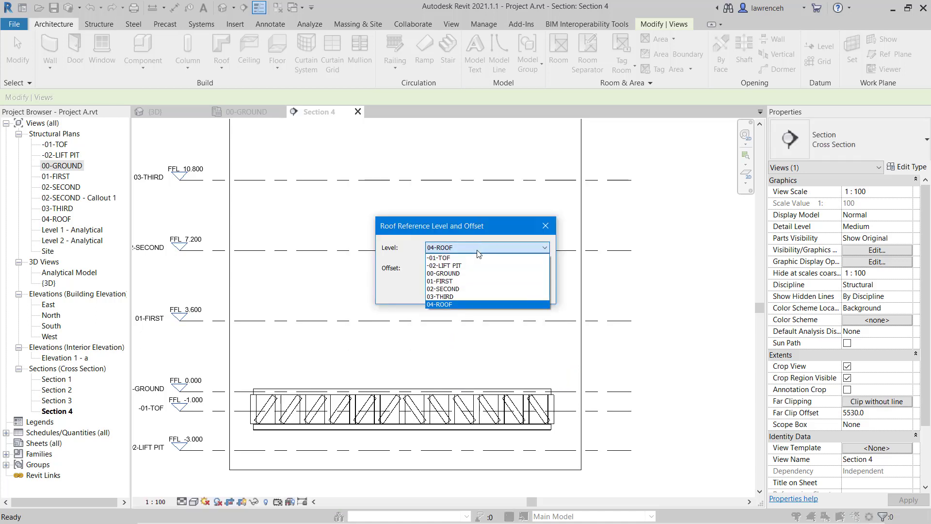
click(465, 281)
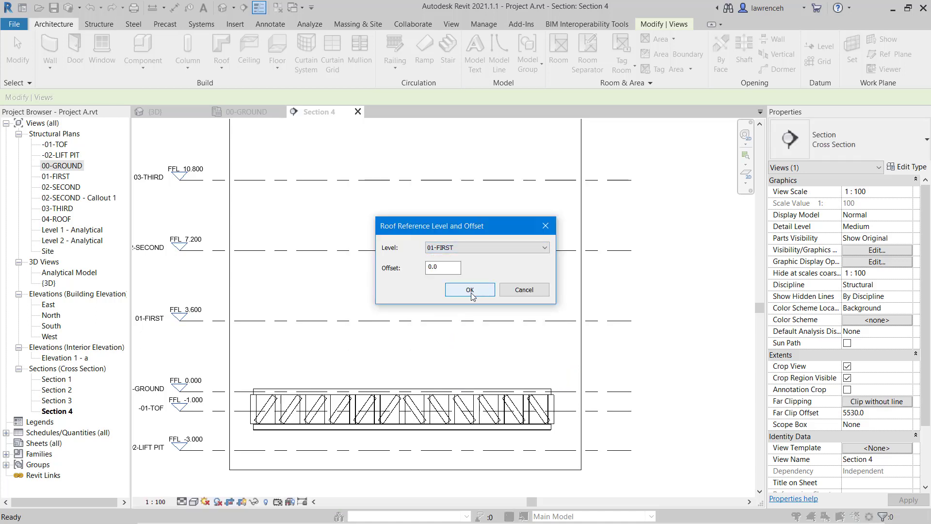
click(470, 293)
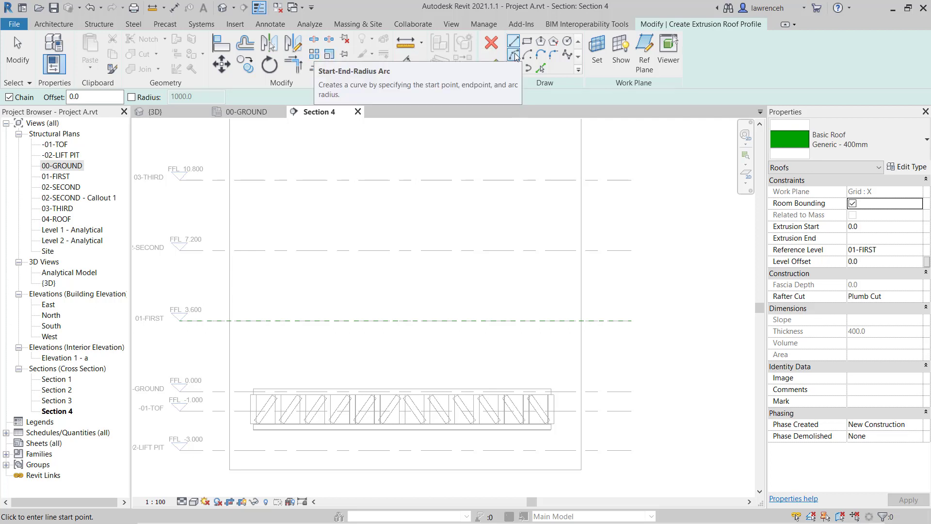
Sketch the start-end-radius arc profile above the truss and finish the 400.0-thick curved roof
click(514, 55)
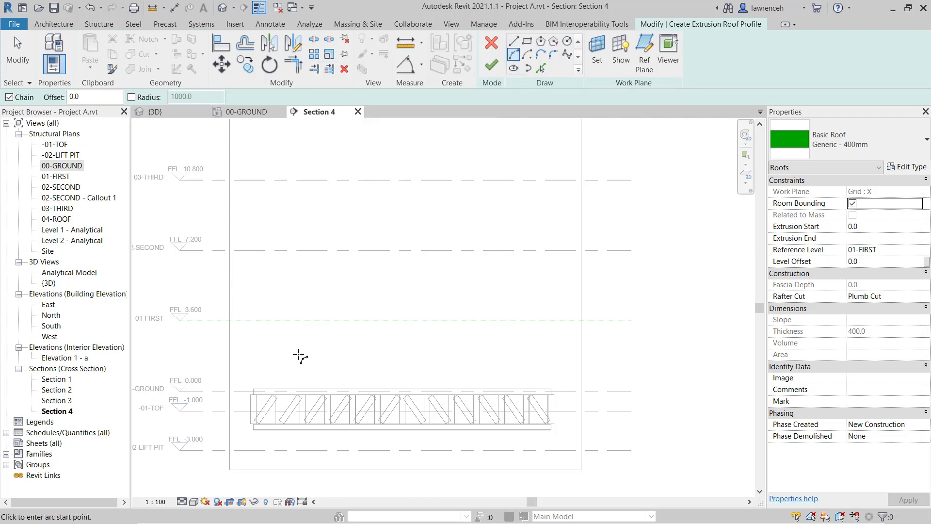
click(244, 378)
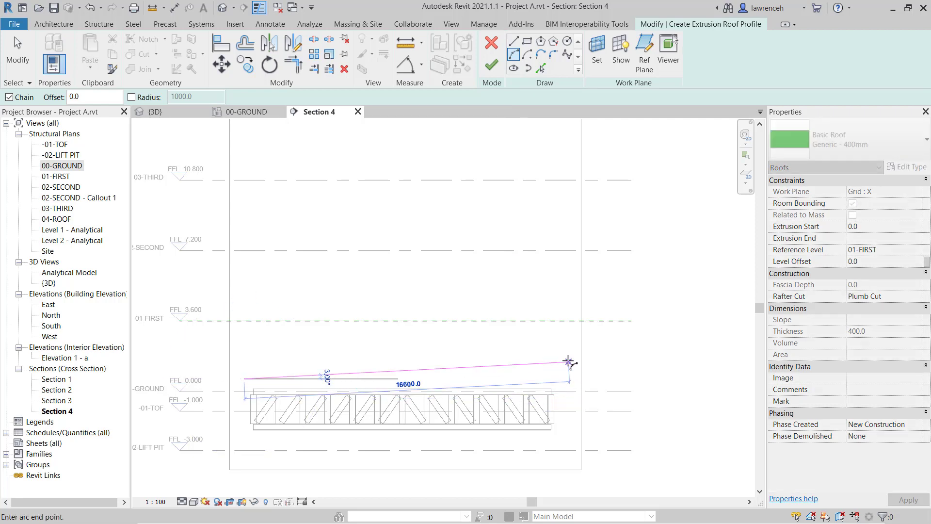
click(566, 345)
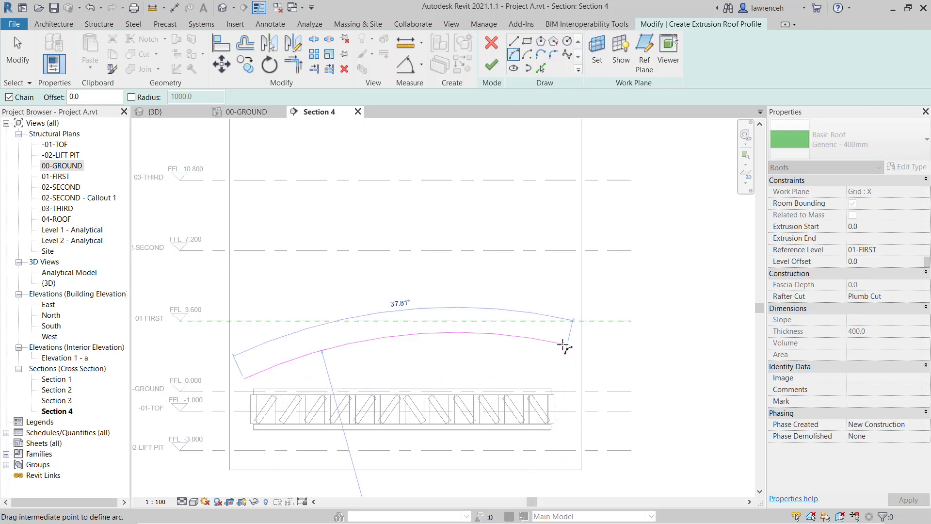
click(396, 336)
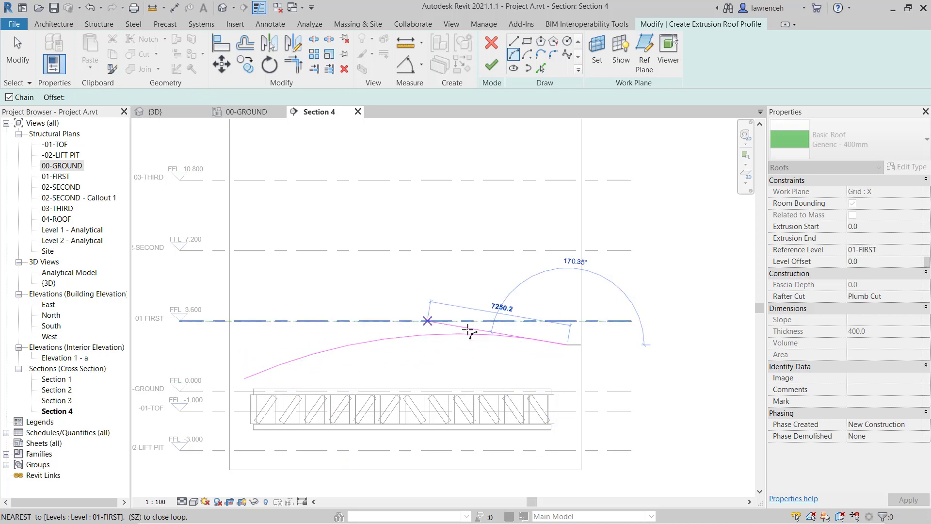
right_click(629, 272)
click(657, 280)
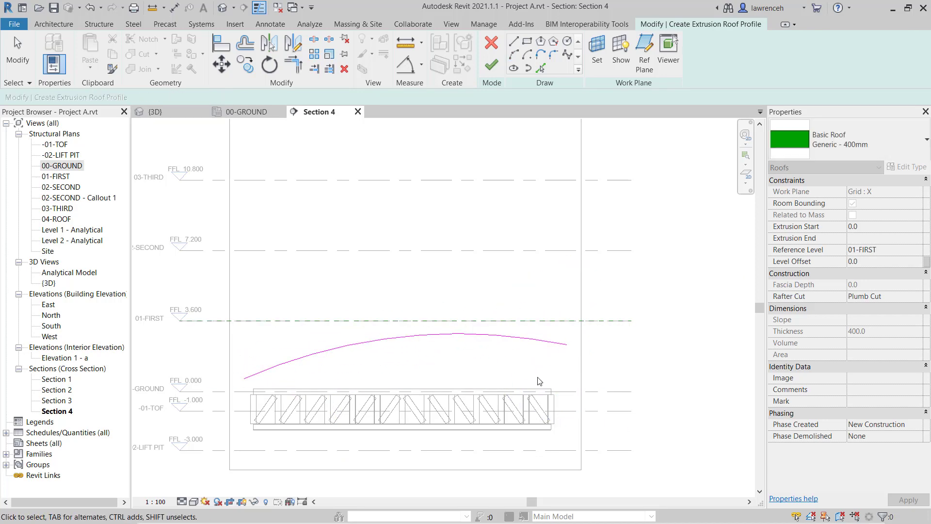
scroll(453, 332, up, 2)
mouse_move(453, 333)
middle_down()
mouse_move(247, 364)
mouse_move(235, 358)
middle_up()
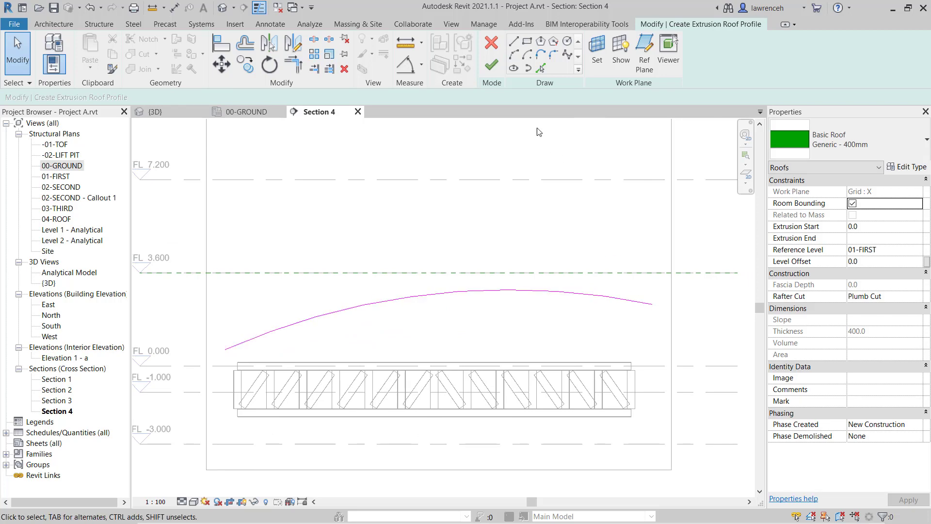
click(491, 65)
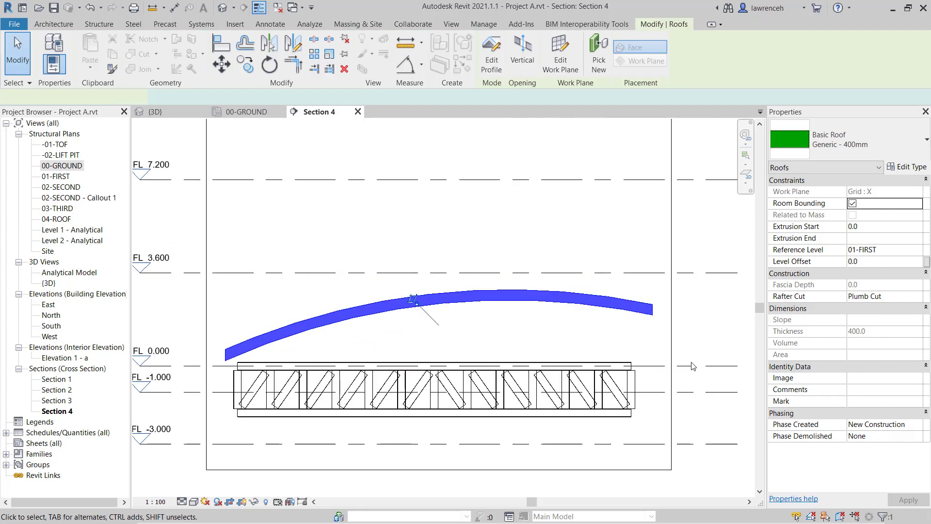
click(723, 326)
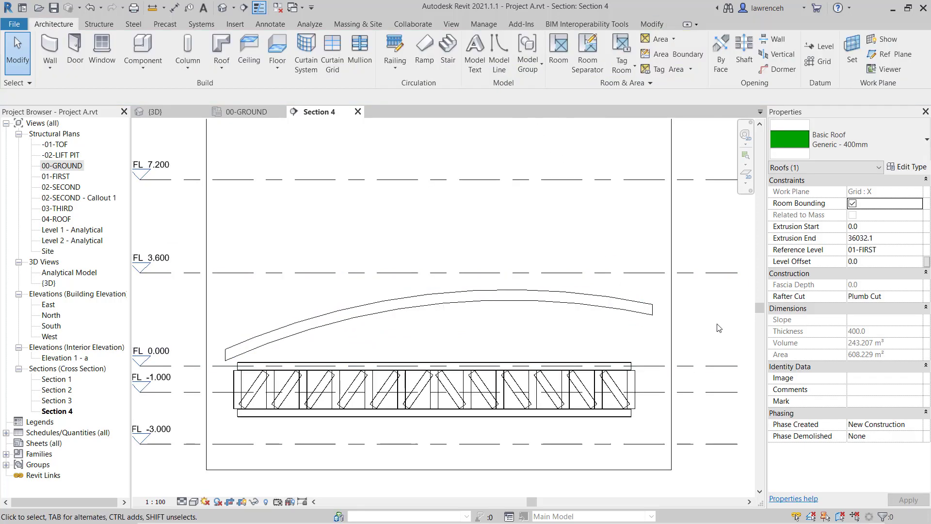
Attach the Howe truss's top chord to the curved roof, then select the roof
click(572, 363)
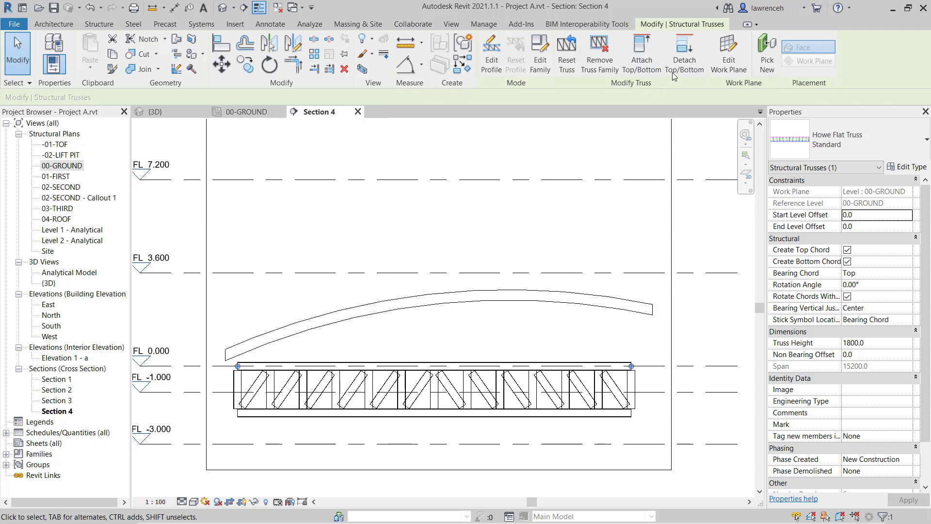
click(645, 73)
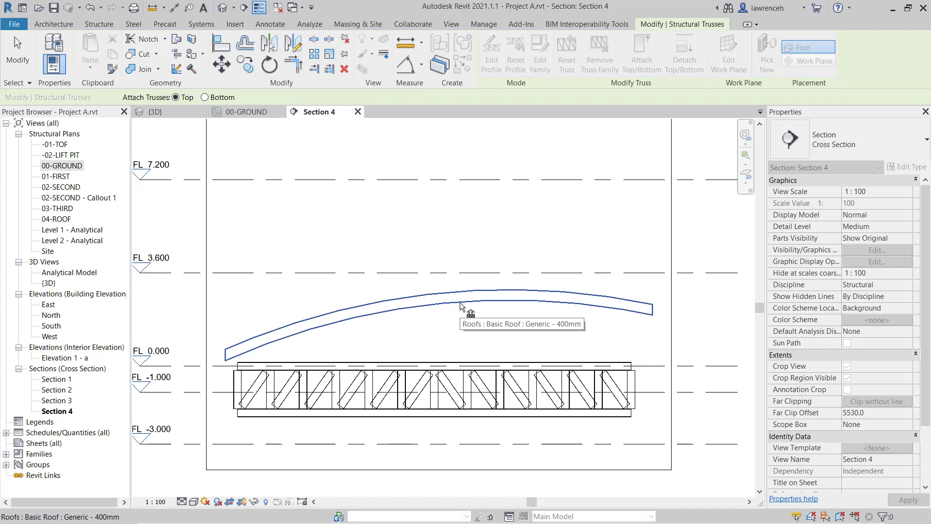
click(460, 334)
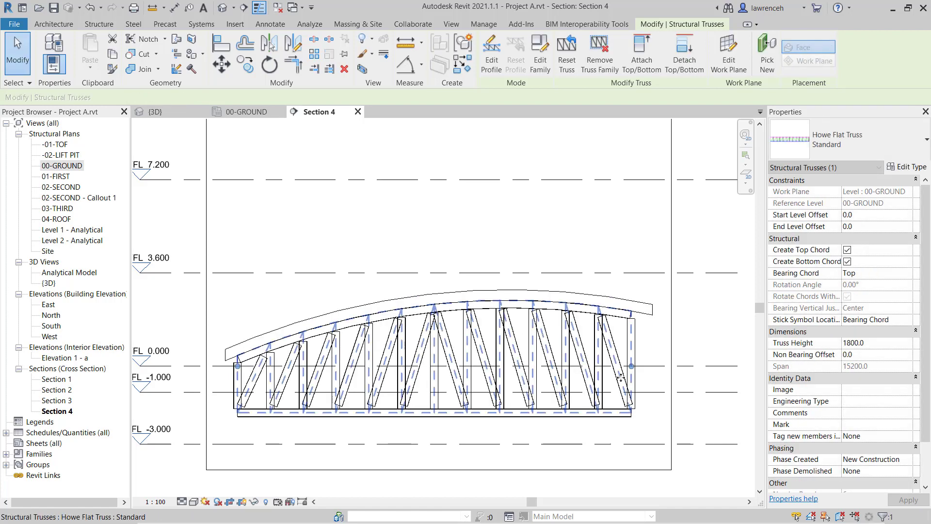
click(660, 298)
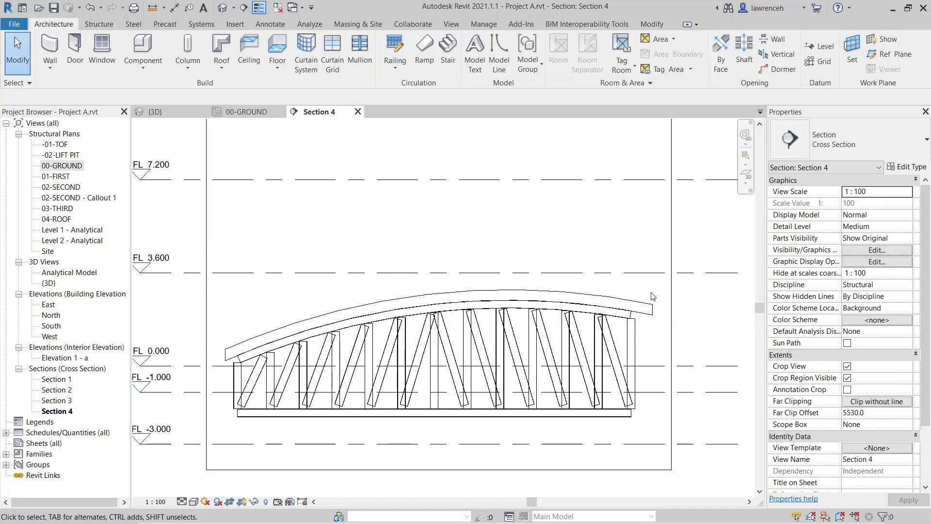
click(649, 307)
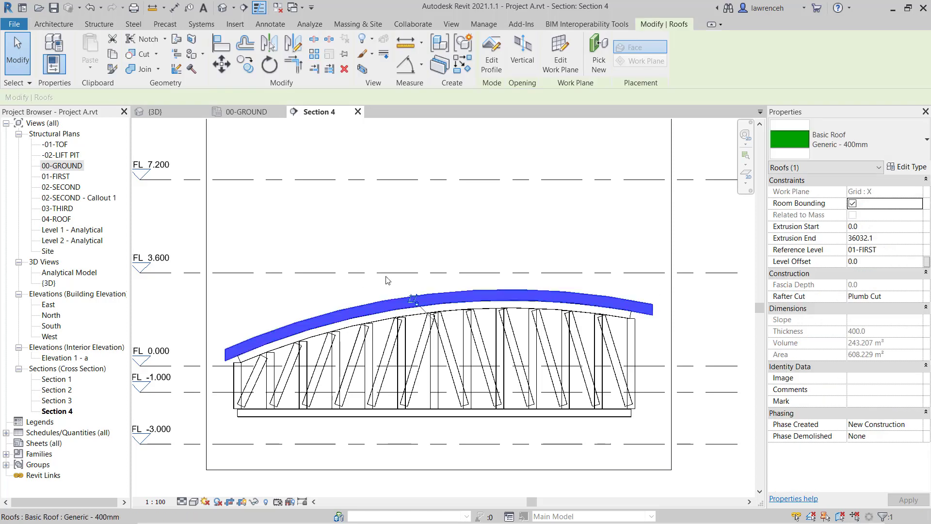
Drag the roof profile arc's midpoint to change its curvature and finish the profile edit
click(491, 54)
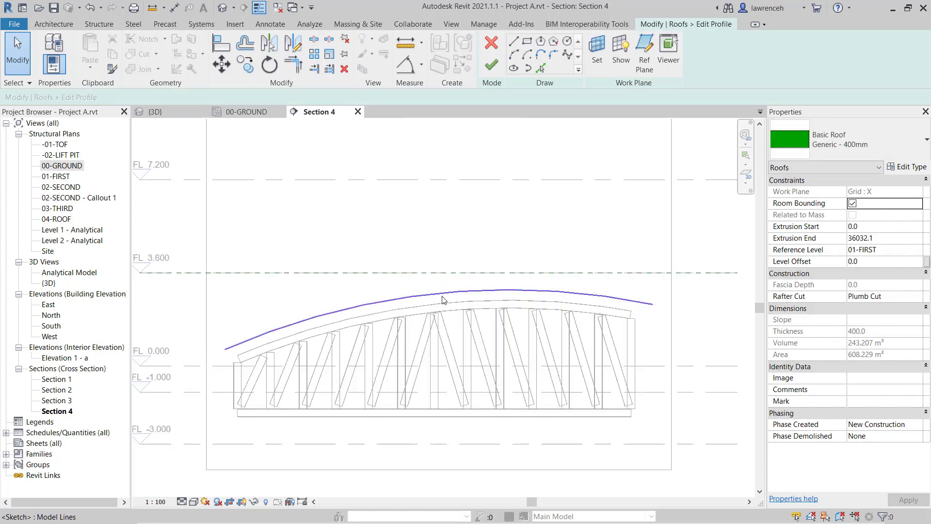
click(644, 309)
mouse_move(435, 294)
mouse_down()
mouse_move(426, 286)
mouse_move(430, 305)
mouse_move(427, 289)
mouse_up()
click(500, 240)
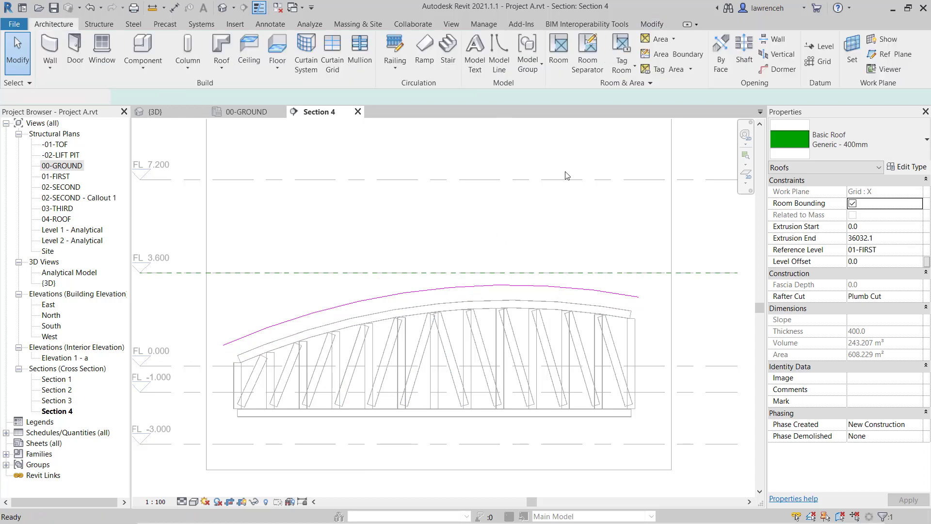
click(573, 253)
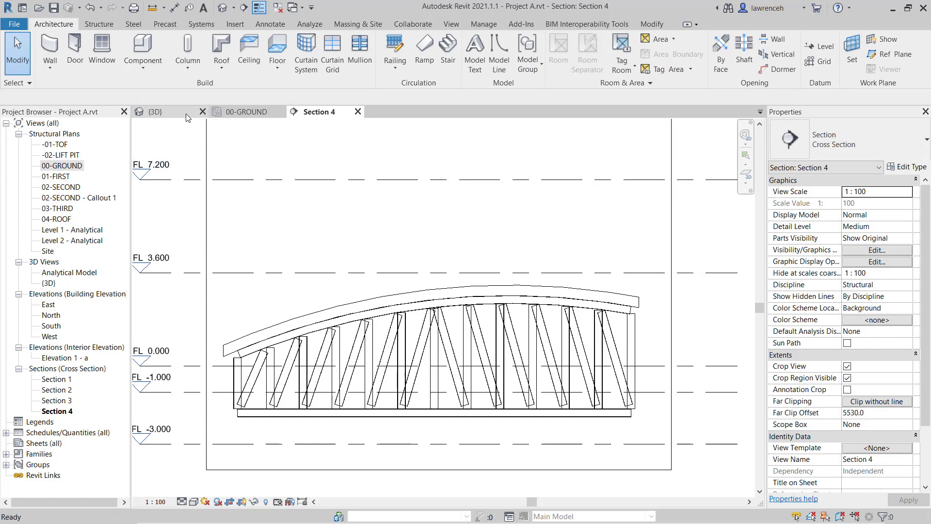
Inspect the arched Howe truss beside the building in the {3D} view
click(155, 112)
middle_drag(615, 443, 567, 387)
scroll(557, 410, up, 3)
scroll(589, 402, down, 3)
scroll(533, 418, up, 2)
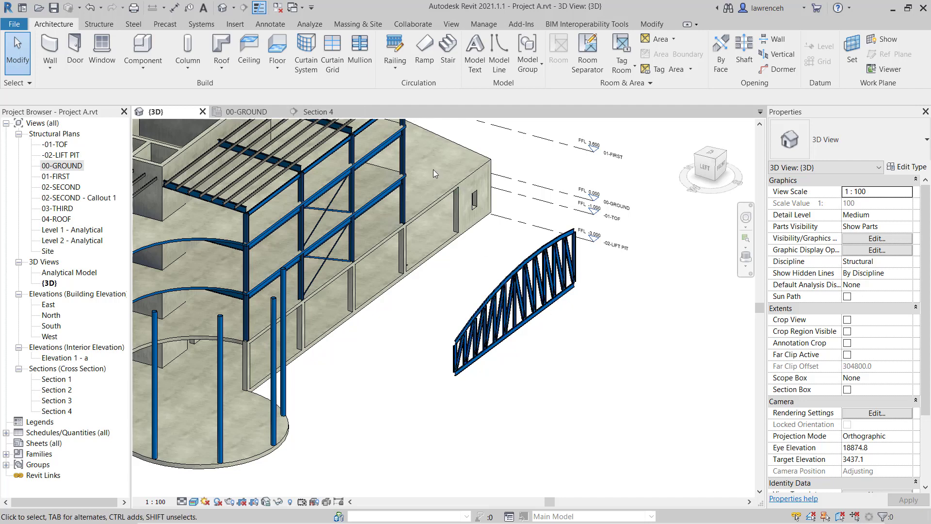
Delete the curved roof and Howe truss in Section 4, then close it and return to 00-GROUND
click(323, 117)
click(600, 291)
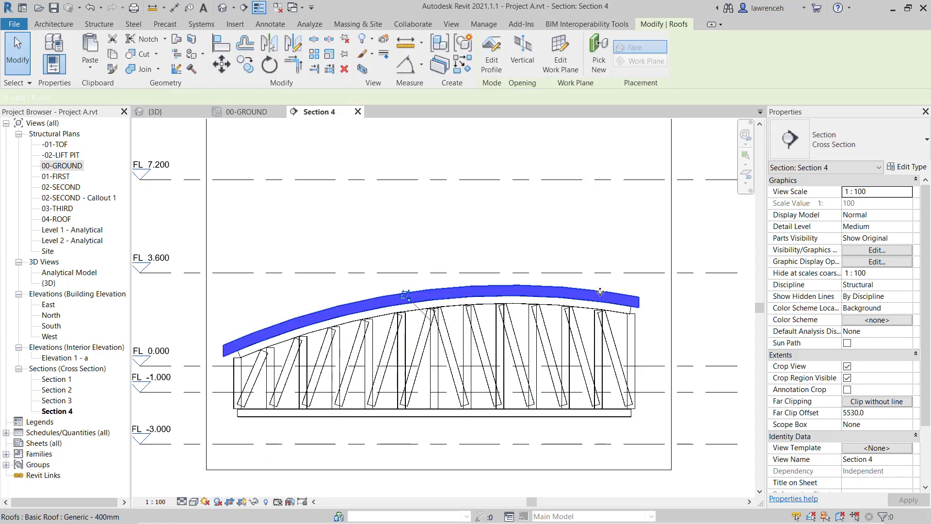
key(Delete)
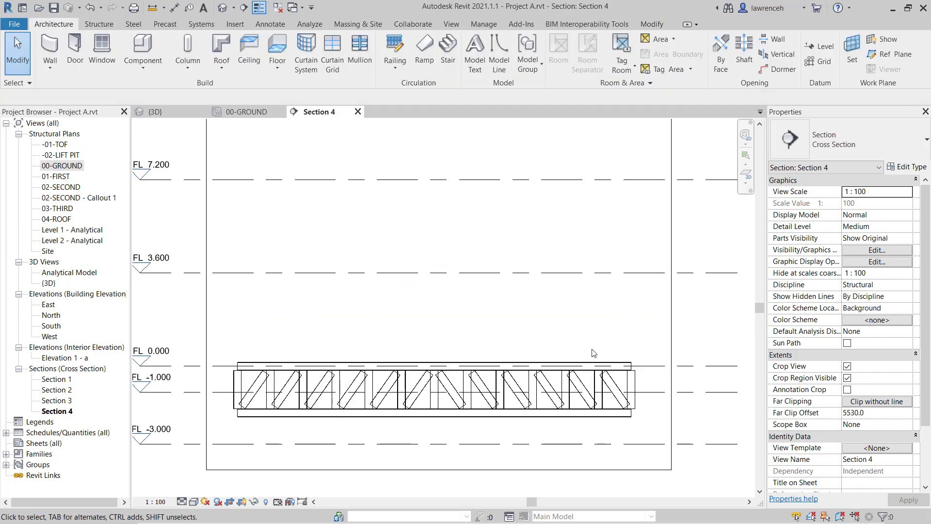
click(594, 363)
key(Delete)
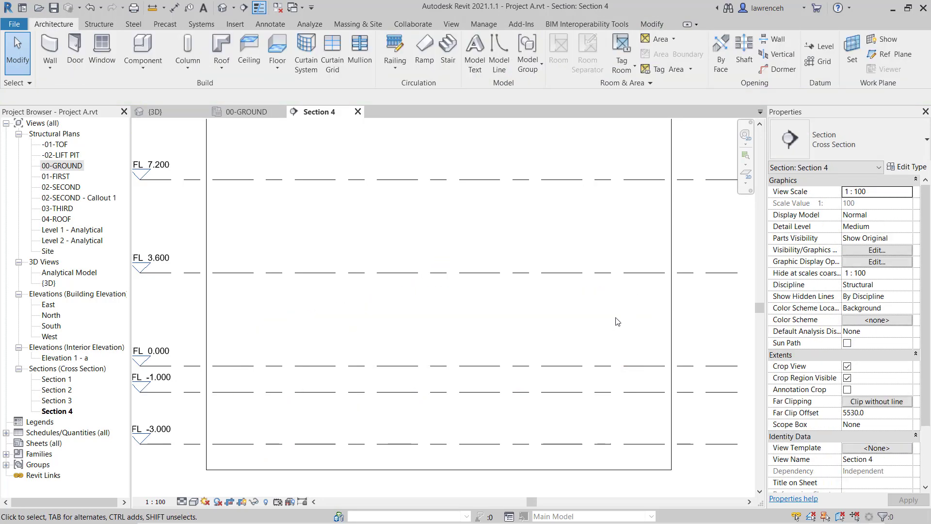
click(358, 111)
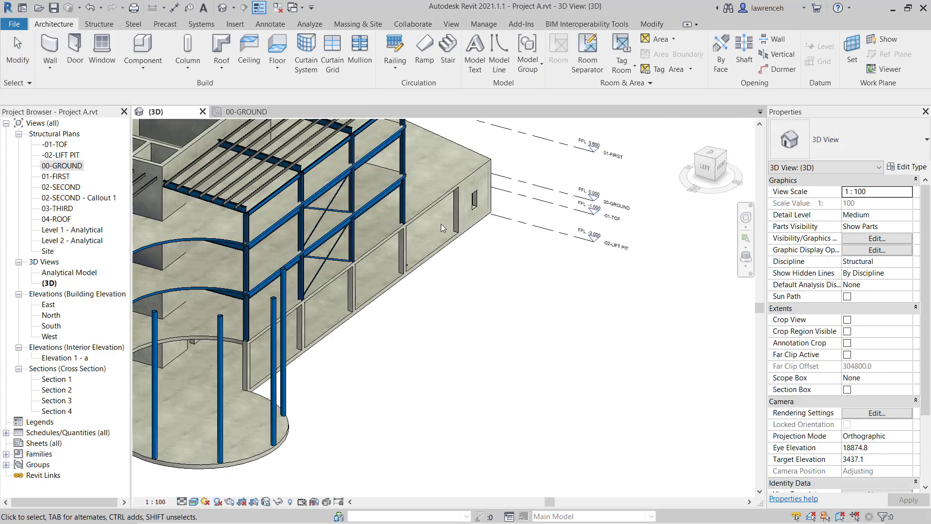
click(245, 112)
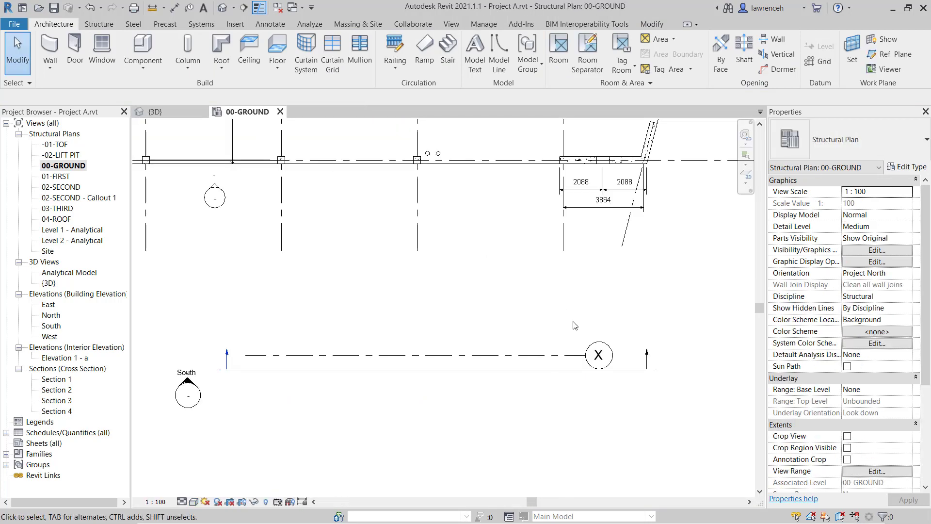
Delete the Section 4 section line and confirm removing its view
click(534, 356)
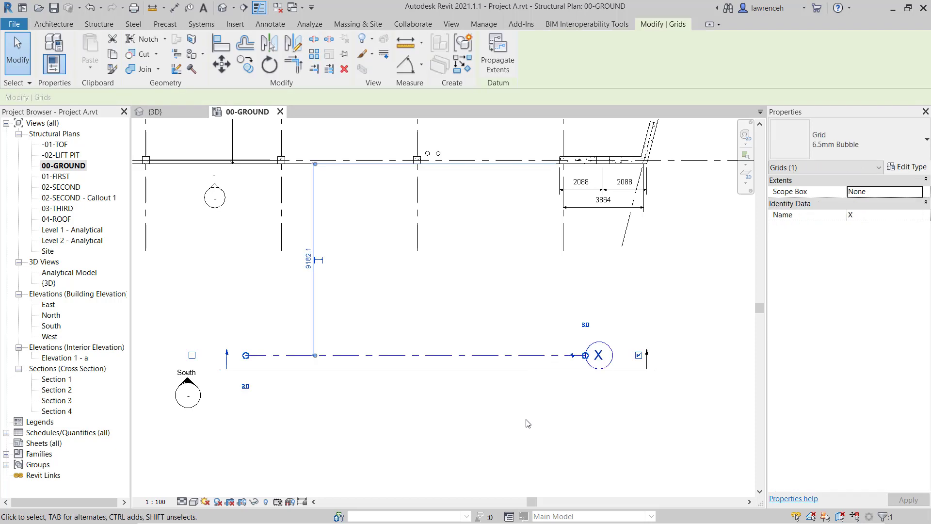
click(532, 415)
click(557, 369)
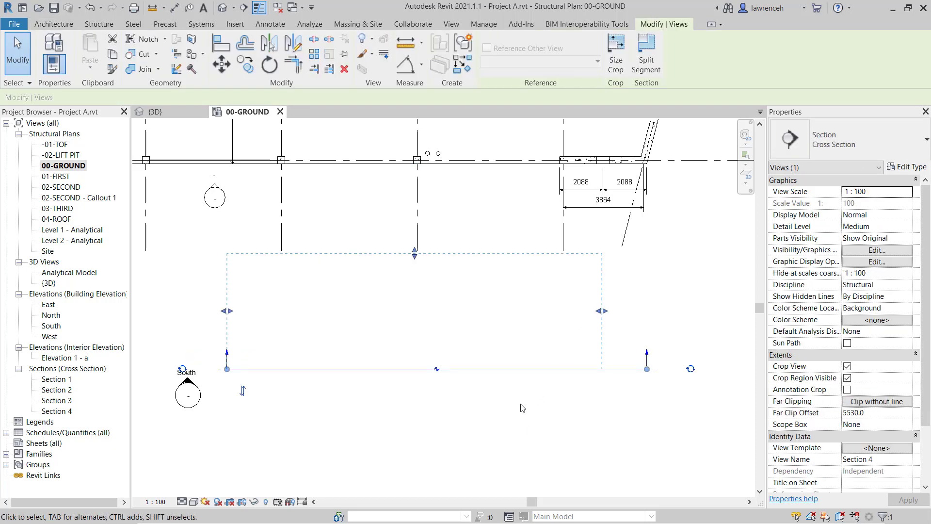
key(Delete)
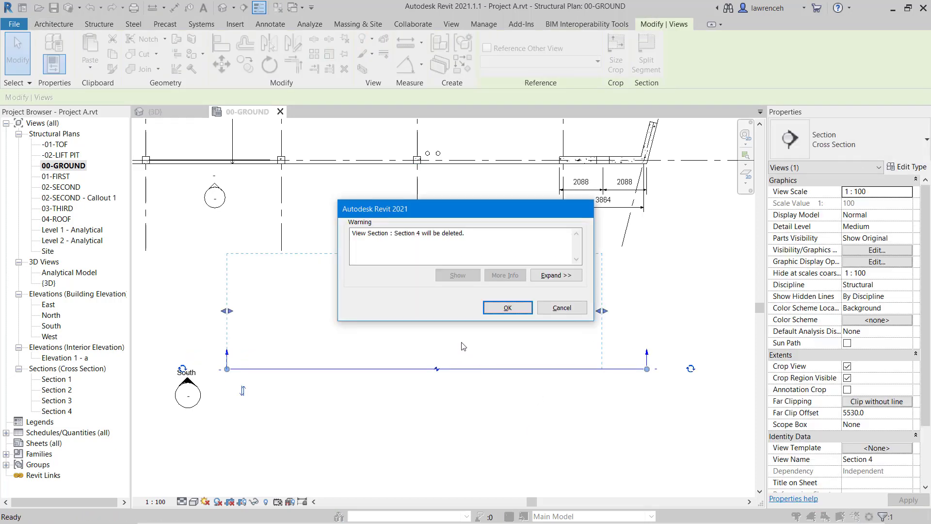
click(508, 308)
Fit the whole floor plan in view, then open the 03-THIRD structural plan
scroll(490, 366, down, 3)
middle_drag(491, 367, 658, 494)
scroll(658, 495, down, 1)
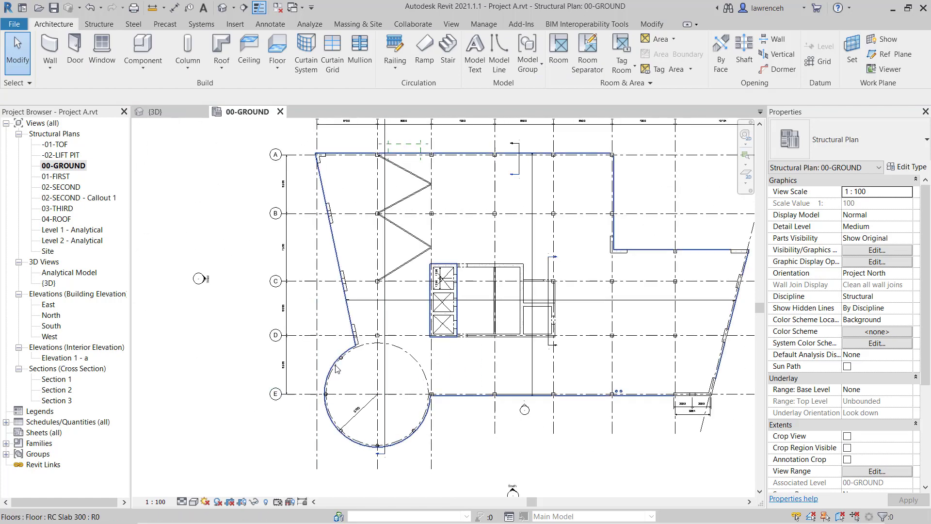
middle_drag(402, 473, 395, 465)
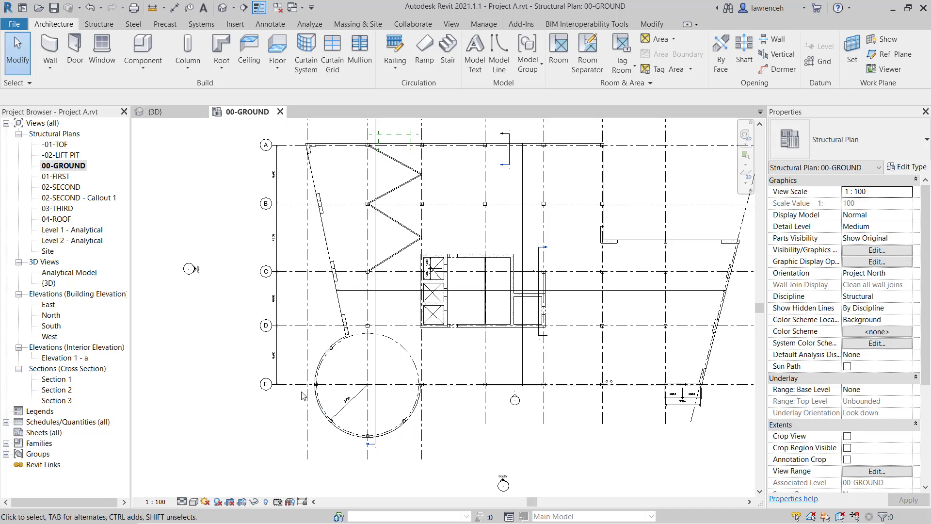
double_click(62, 209)
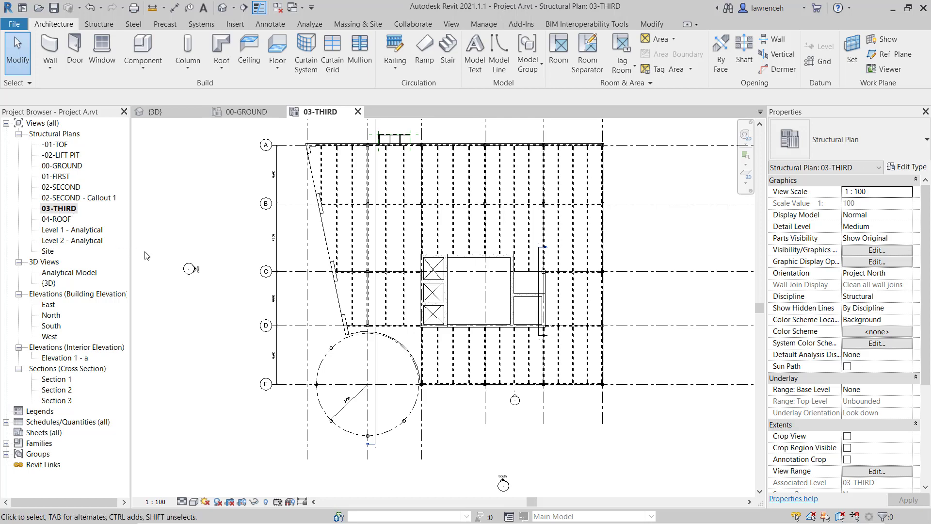
Zoom to the circular 03-THIRD plan, start the Structure Truss tool, and open Load Family
scroll(338, 409, up, 5)
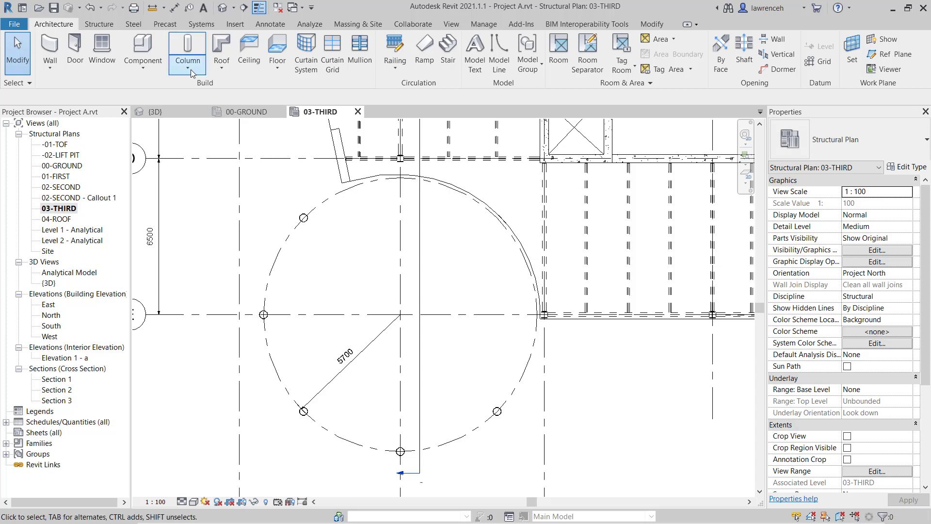
click(103, 26)
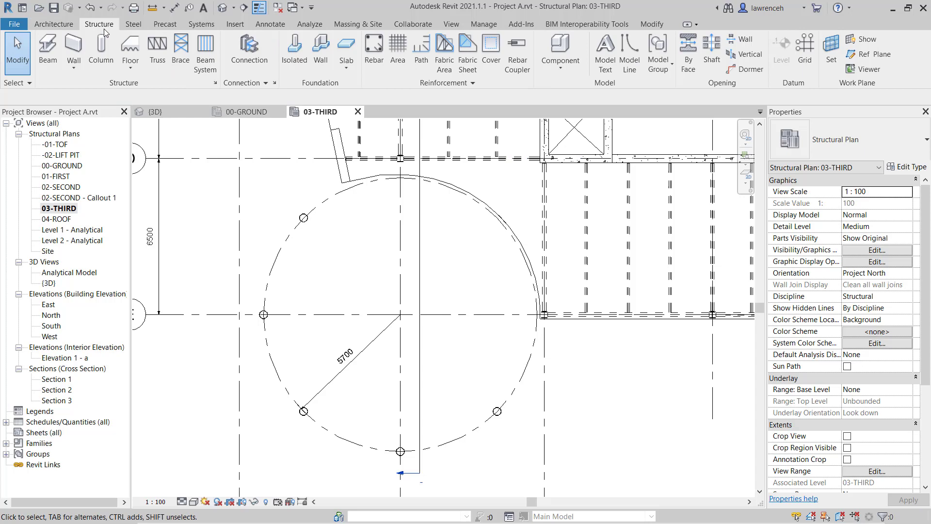
click(160, 63)
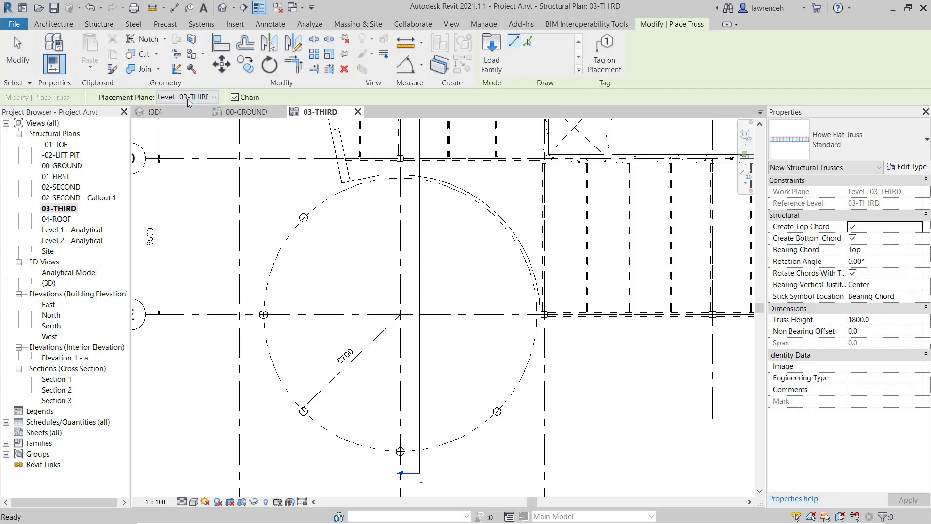
click(497, 69)
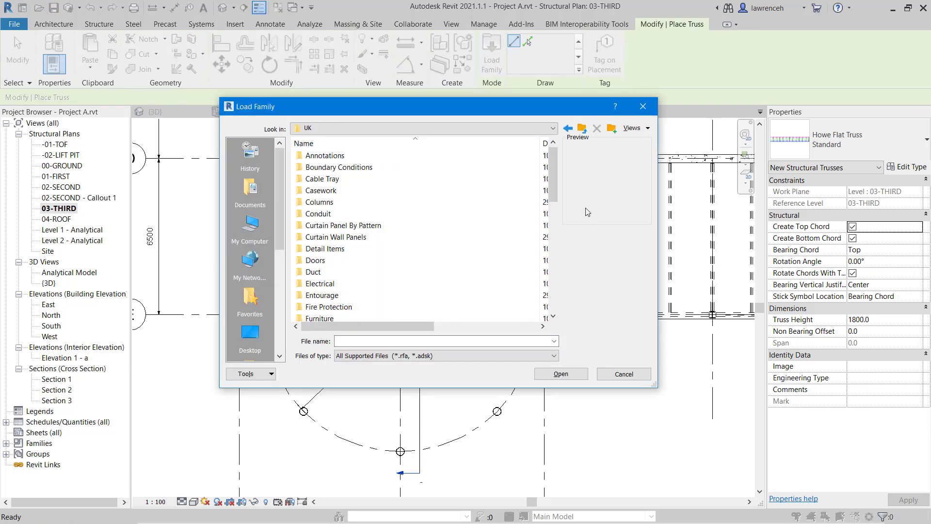
Browse the Structural Trusses folder previews and load Warren Truss-5 Panel.rfa
drag(560, 190, 556, 172)
scroll(556, 175, down, 7)
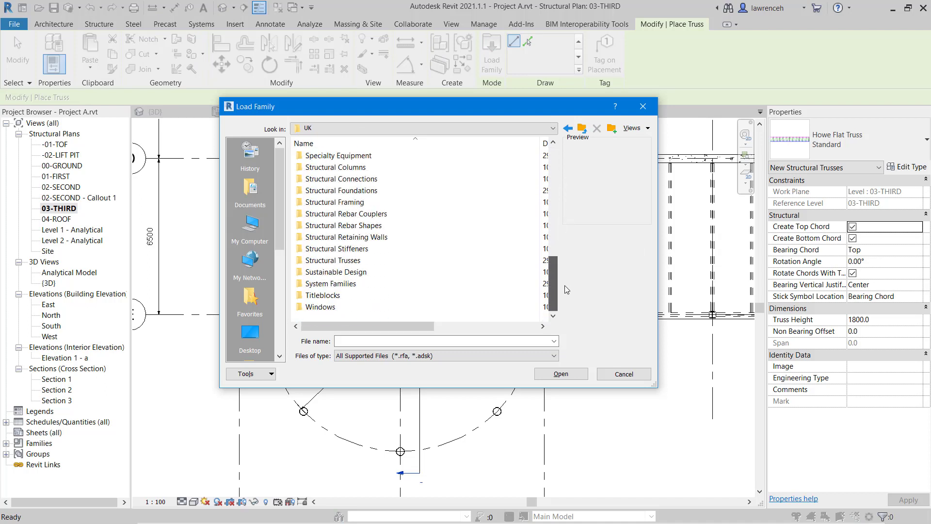
double_click(332, 261)
click(330, 156)
click(331, 167)
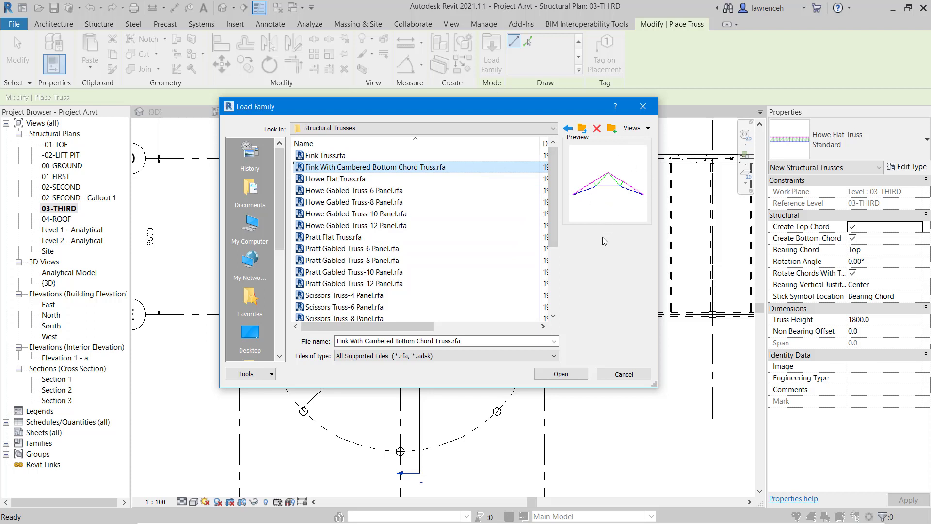
click(330, 155)
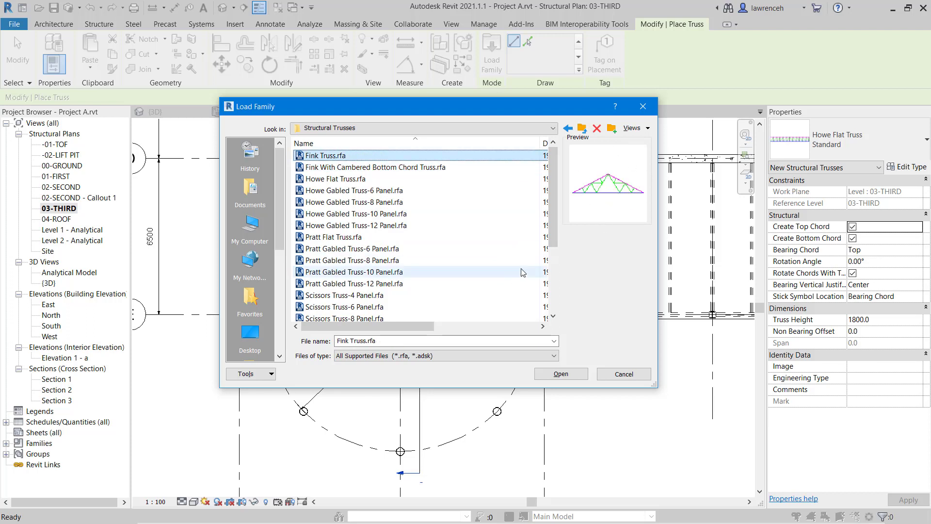
key(Down)
key(Down)
key(Down)
key(Down)
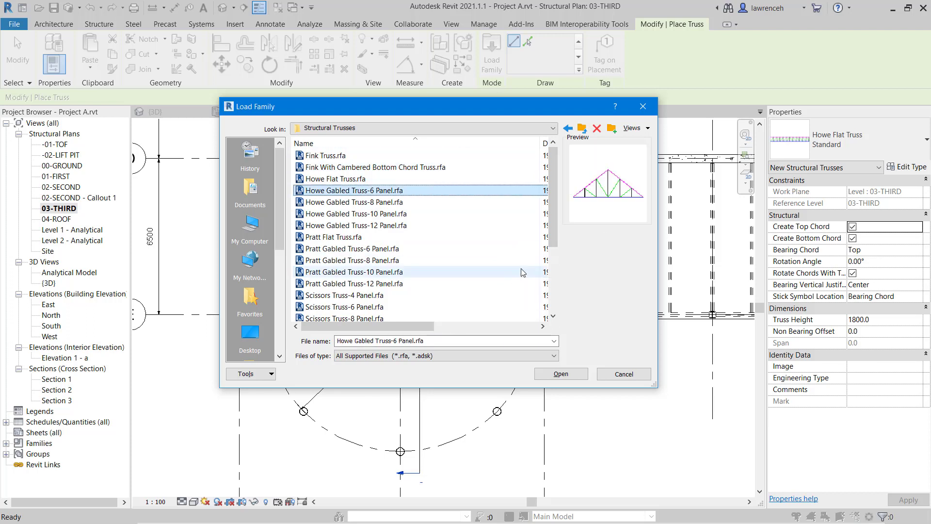
key(Down)
key(Down)
key(Down)
key(Down)
key(Down)
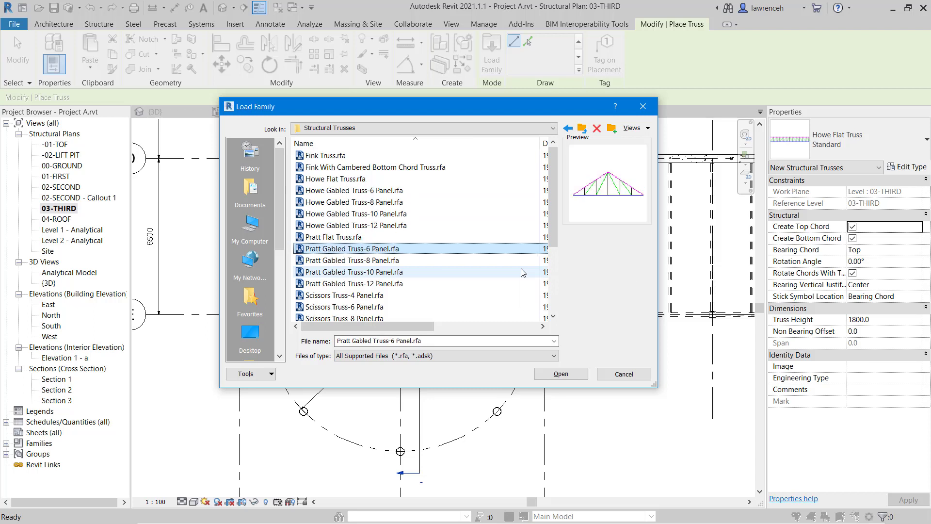
key(Down)
key(Down)
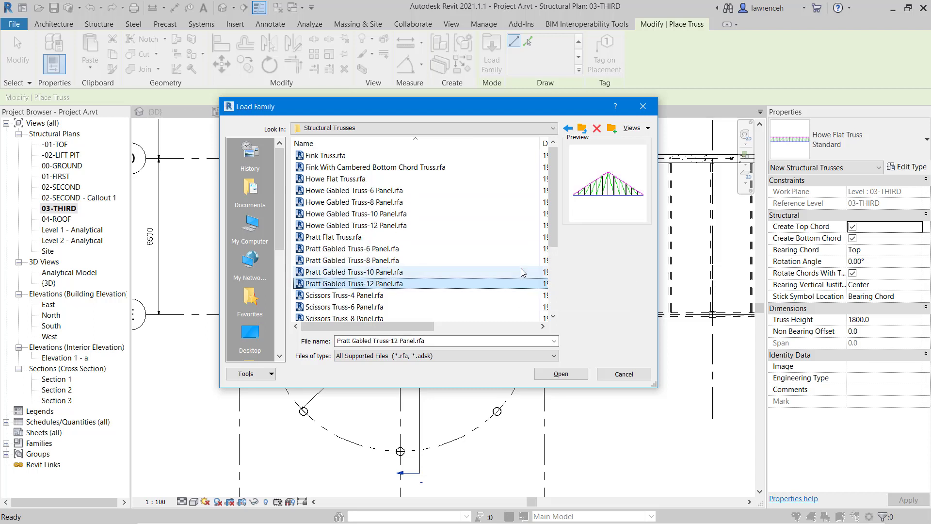
scroll(523, 273, down, 2)
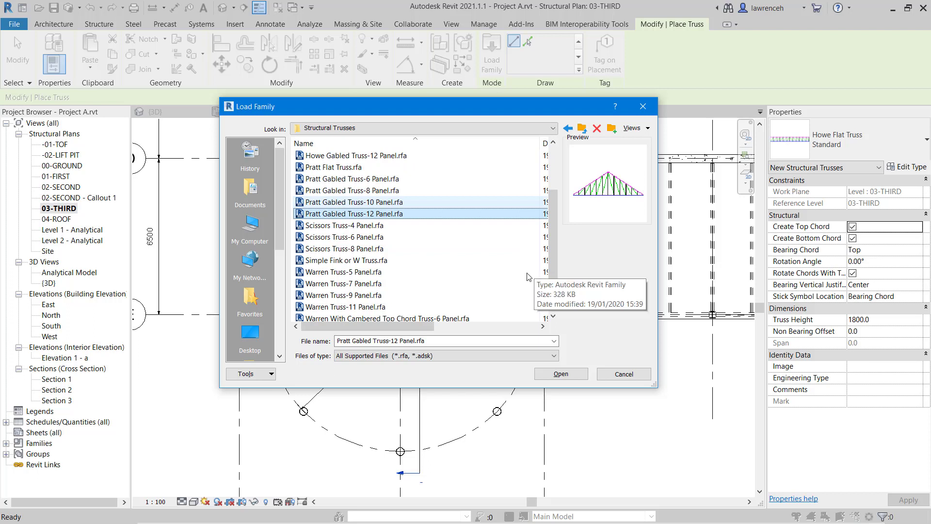
click(368, 272)
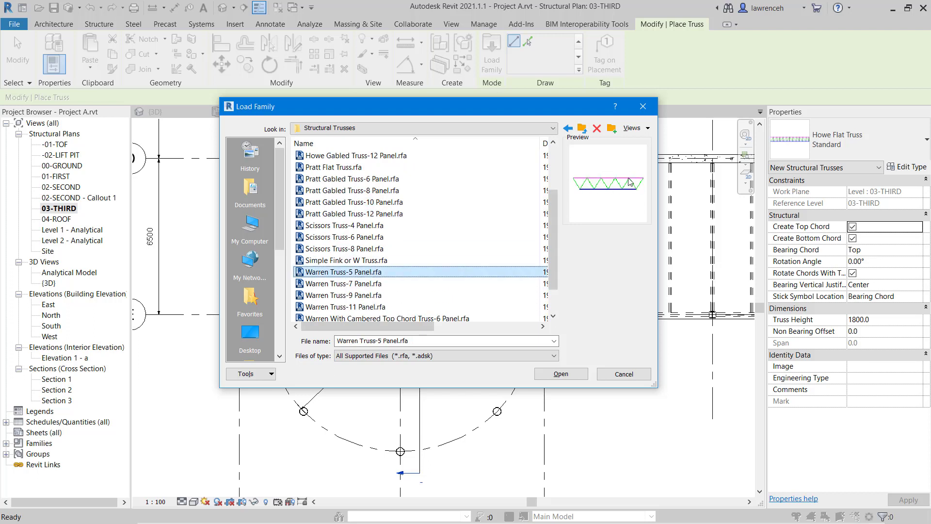
click(562, 374)
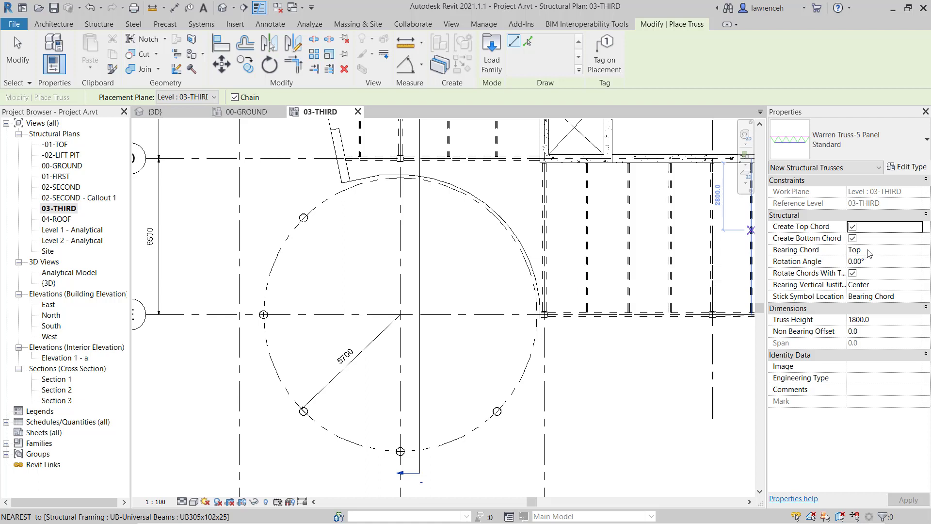
Change the Truss Height from 1800 to 1200 and open Edit Type
click(881, 319)
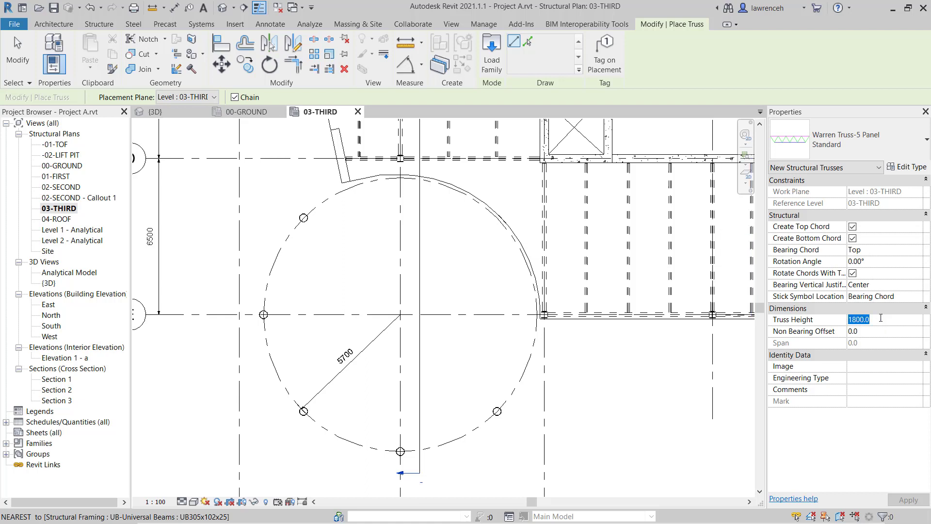
text(1200)
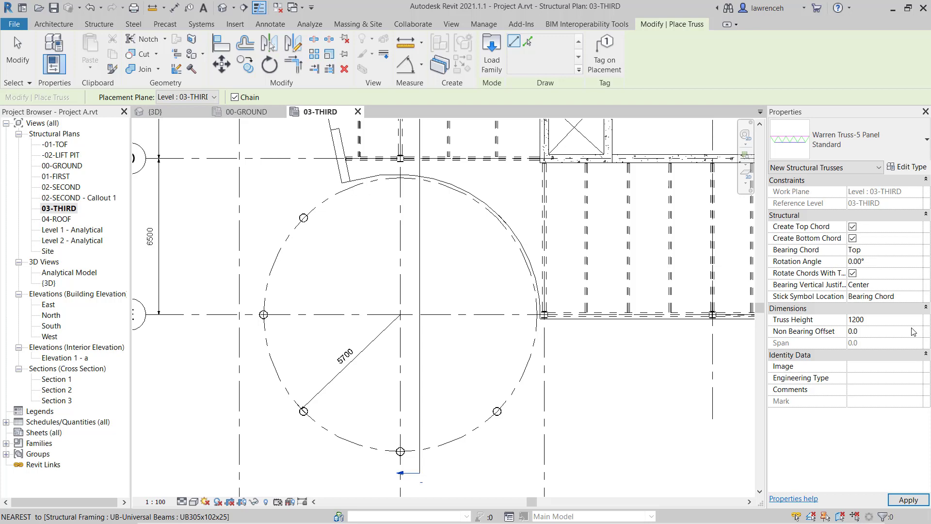
click(907, 167)
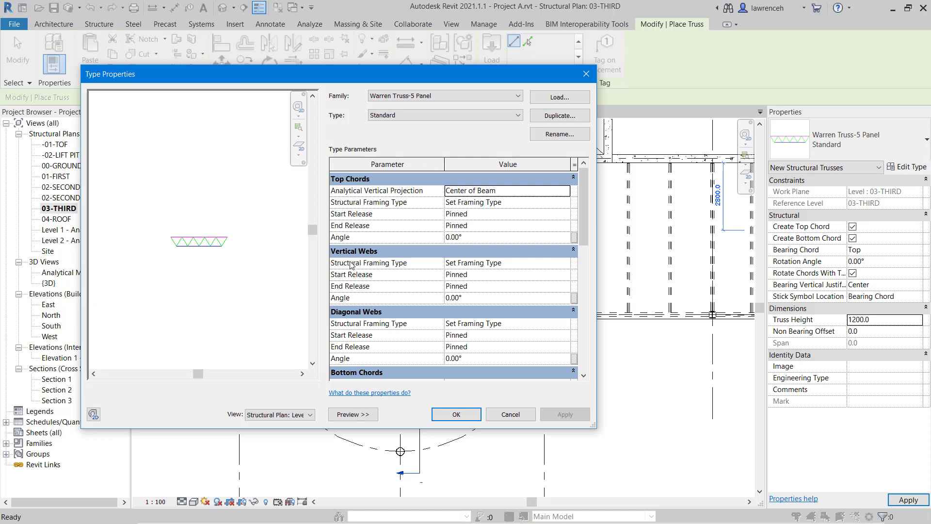
Set Top Chords framing type to Circular Hollow Sections:CHS101.6x4 and copy that value
scroll(208, 248, up, 3)
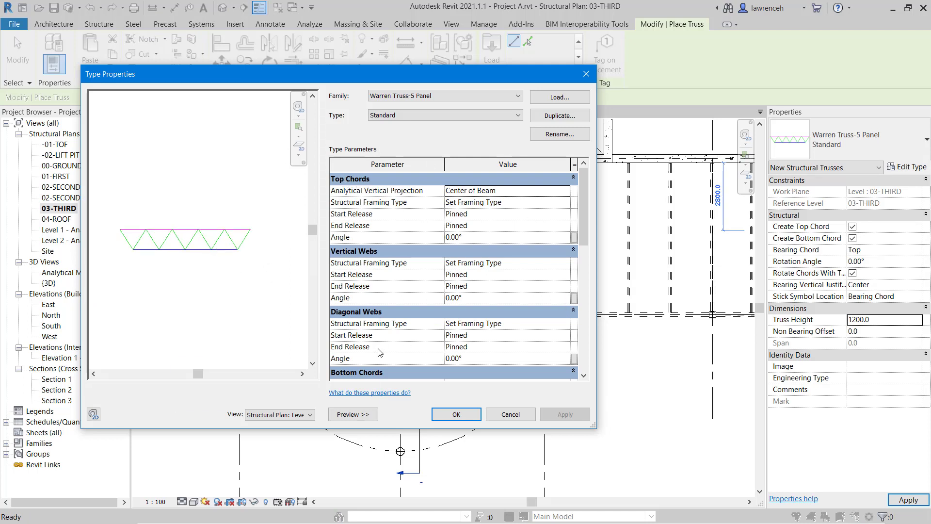
click(514, 203)
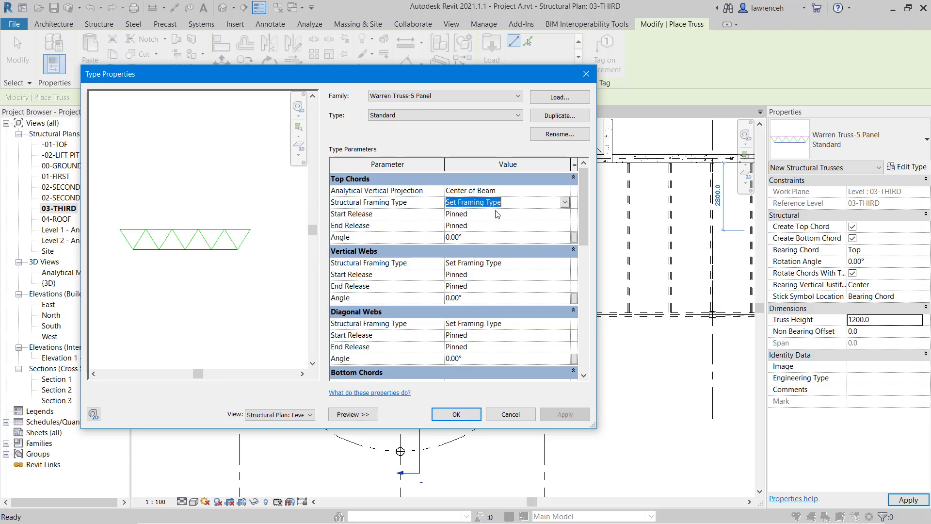
click(565, 203)
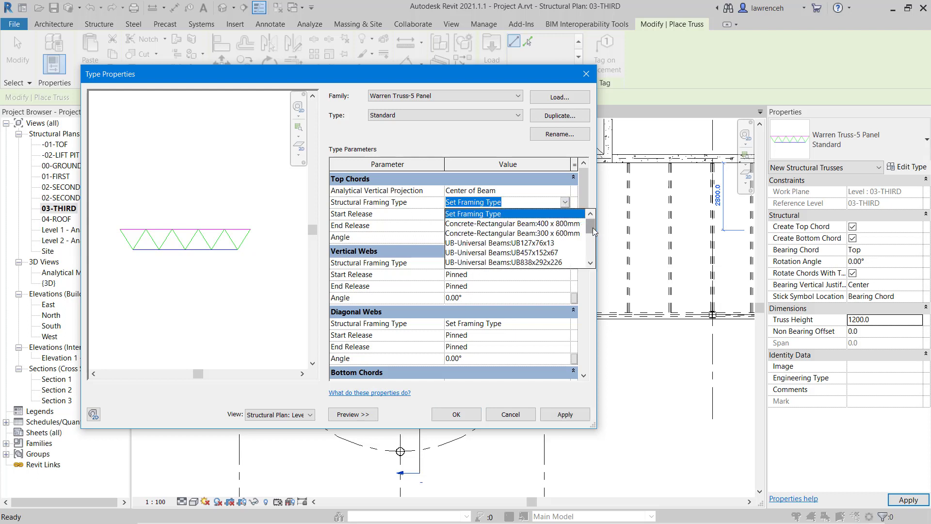
drag(594, 232, 590, 256)
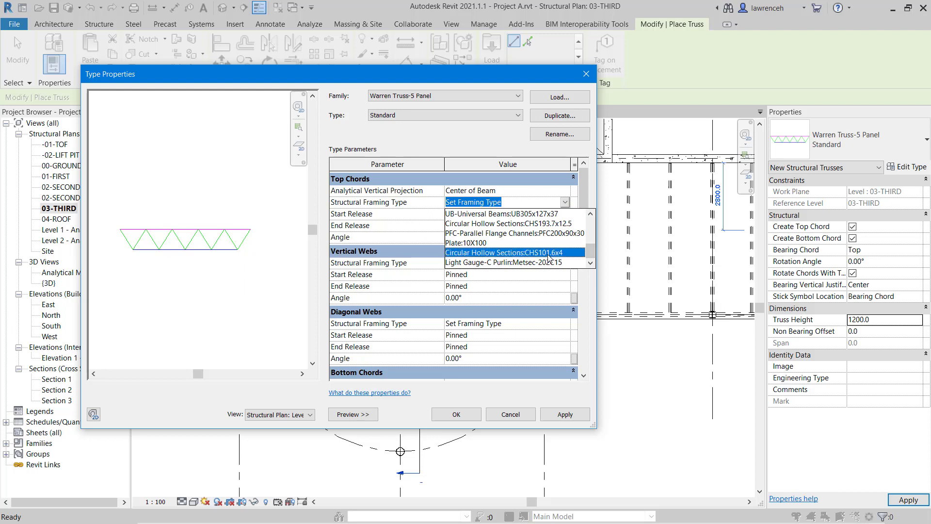
click(550, 253)
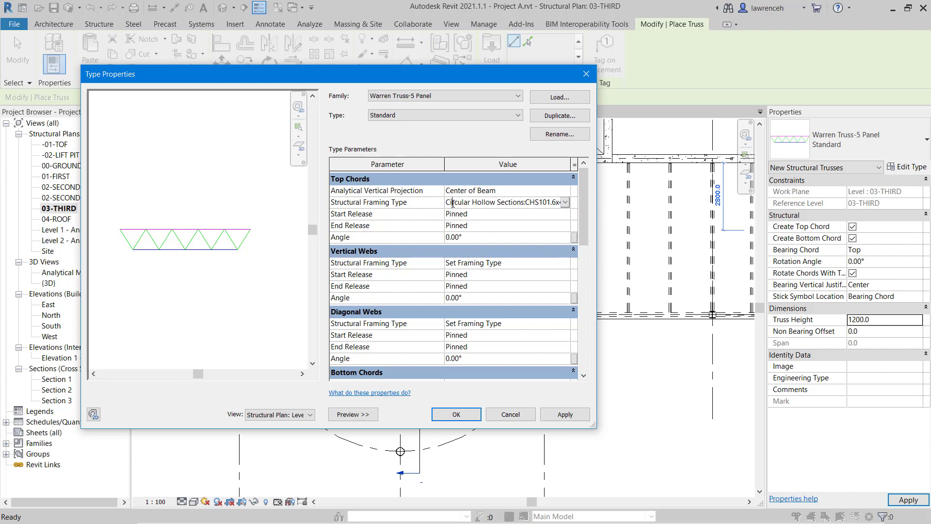
drag(447, 202, 579, 209)
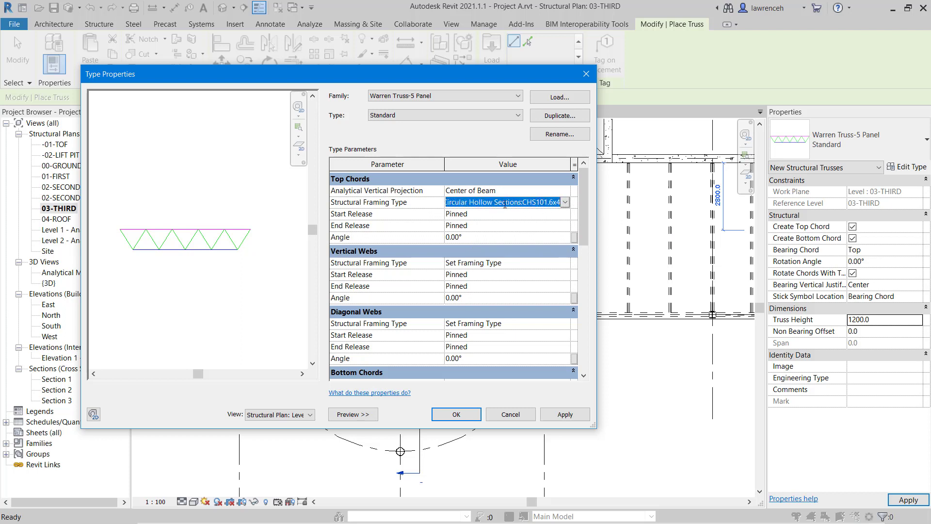
key(ctrl+c)
Paste CHS101.6x4 as the Vertical Webs and Diagonal Webs framing types
click(529, 266)
key(ctrl+v)
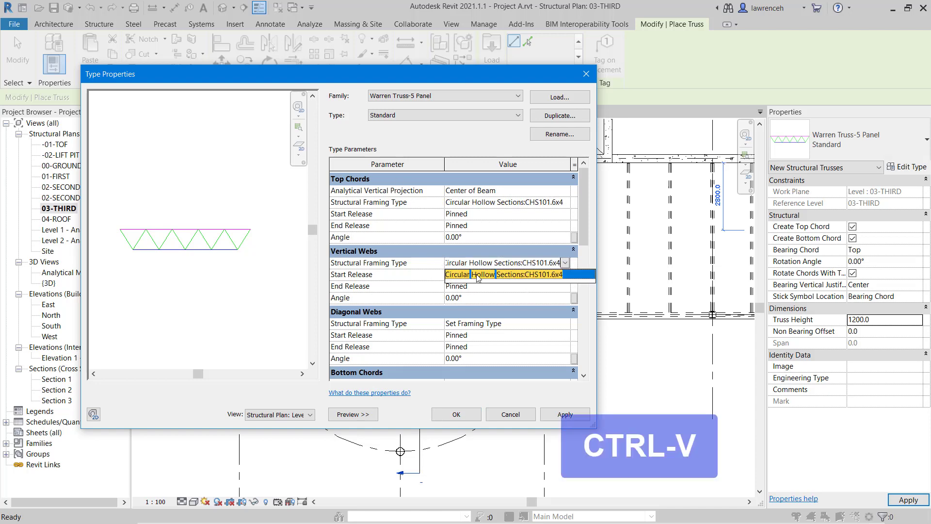
key(Return)
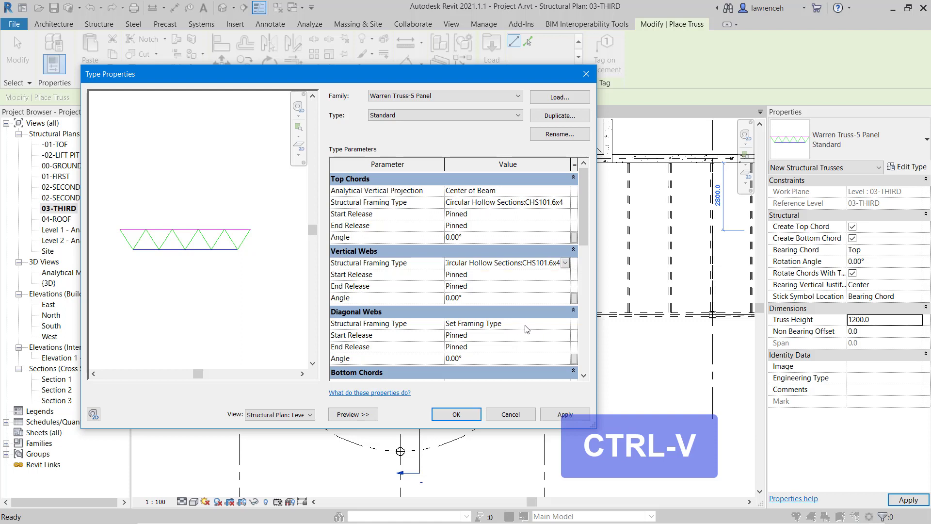
click(528, 325)
key(ctrl+v)
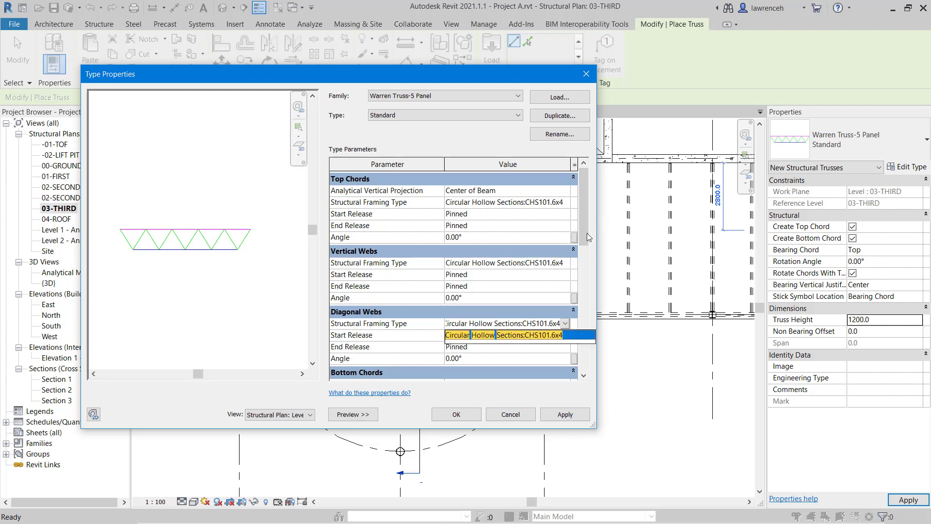
key(Return)
Paste CHS101.6x4 as the Bottom Chords framing type and accept the type properties
scroll(495, 319, down, 2)
click(528, 324)
key(ctrl+v)
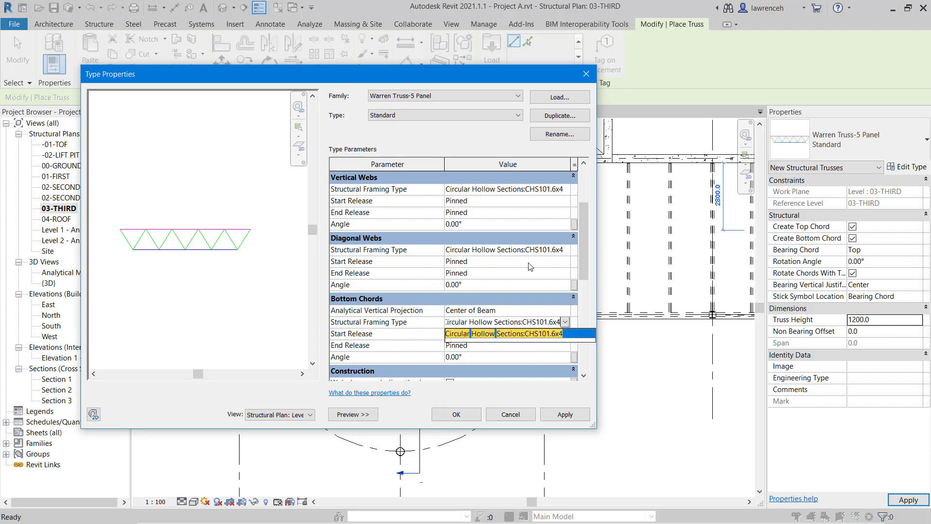
key(Return)
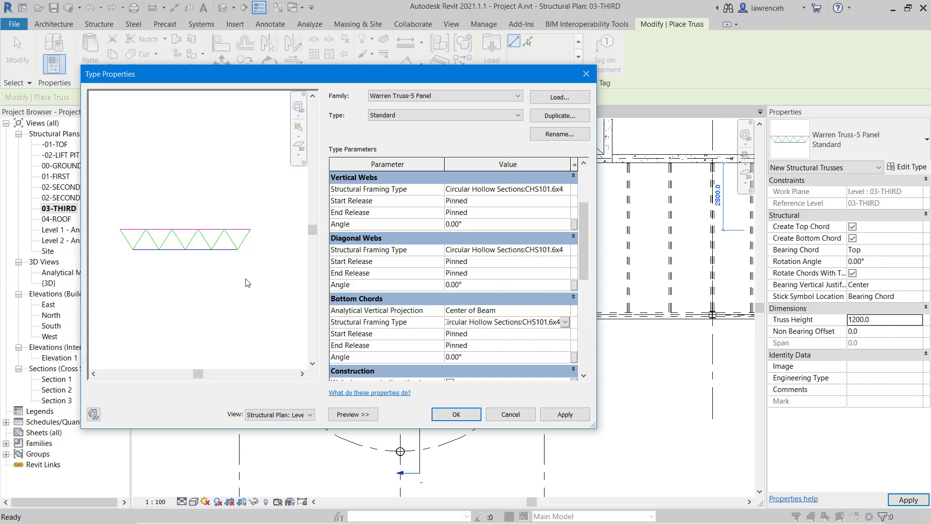
scroll(227, 266, up, 3)
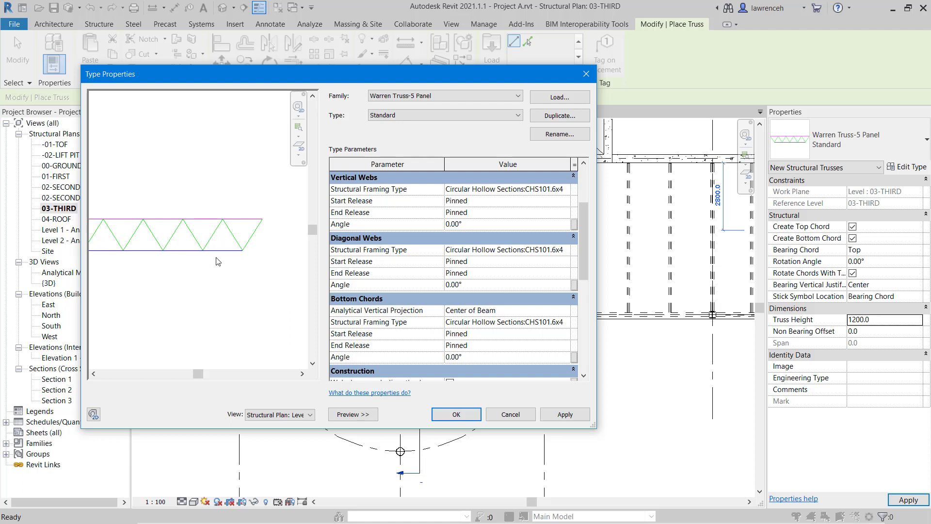
scroll(250, 243, down, 2)
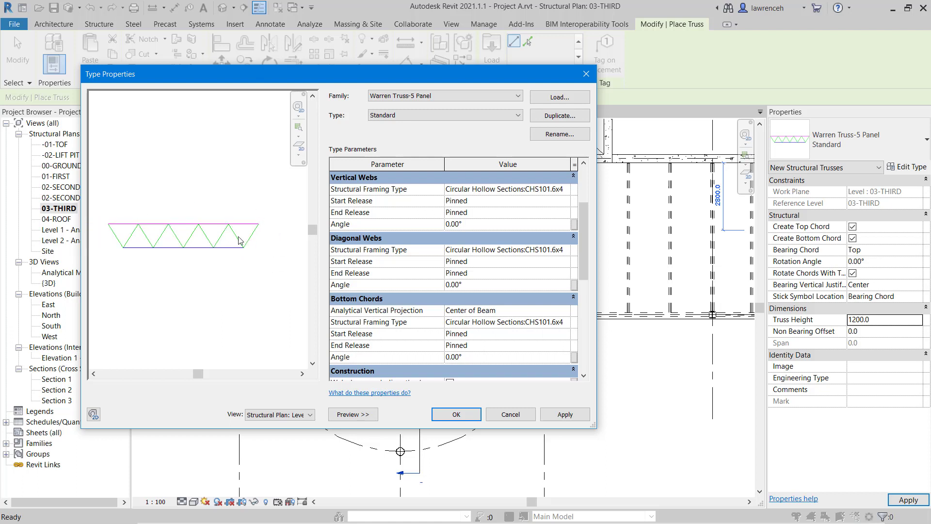
scroll(574, 268, down, 4)
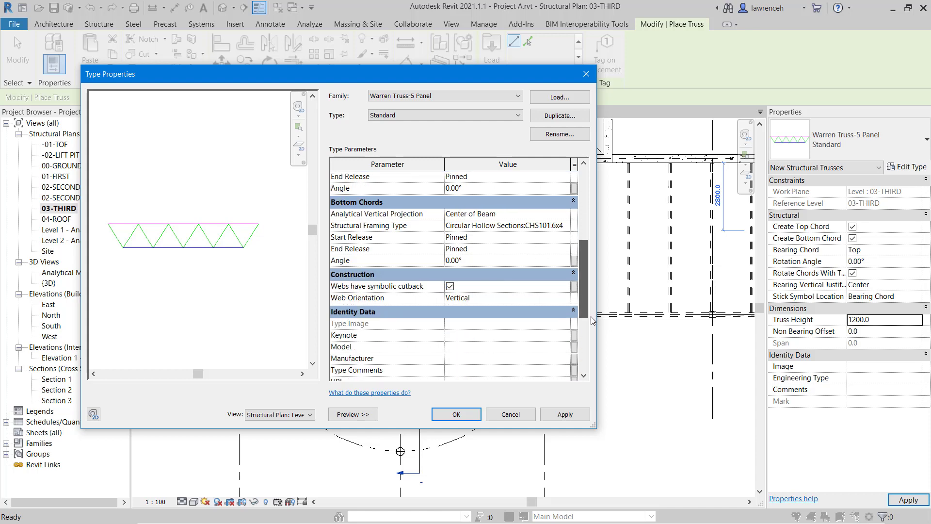
scroll(587, 257, up, 6)
scroll(577, 262, up, 2)
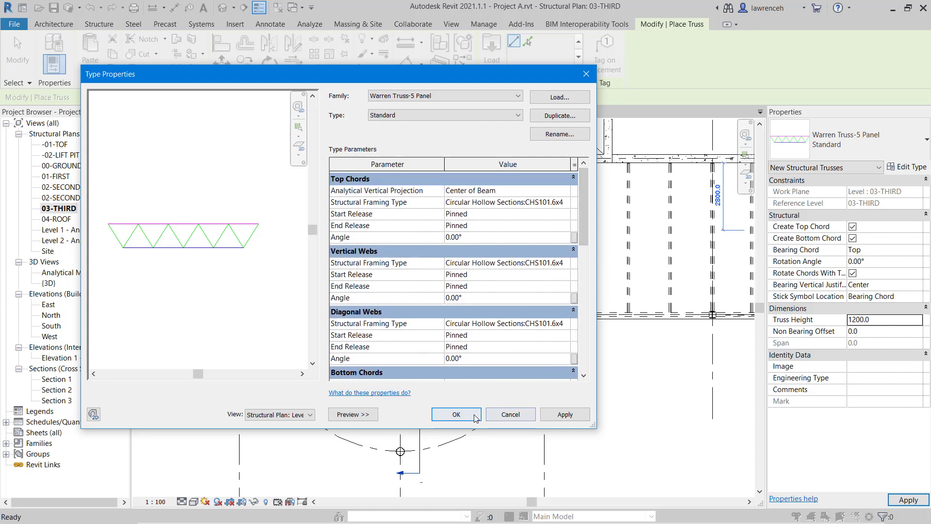
click(456, 414)
middle_drag(373, 237, 383, 265)
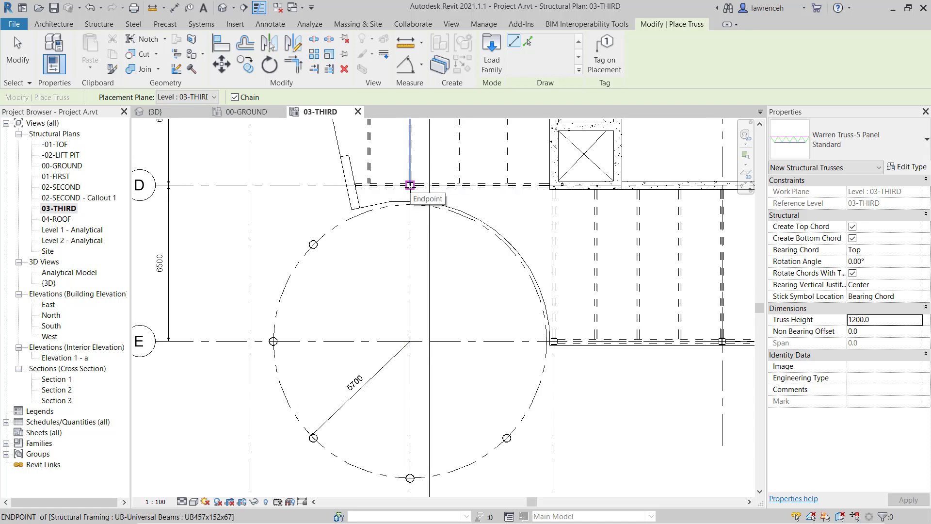
Chain Warren trusses from the grid D beam end through each circle column to grid E
click(410, 185)
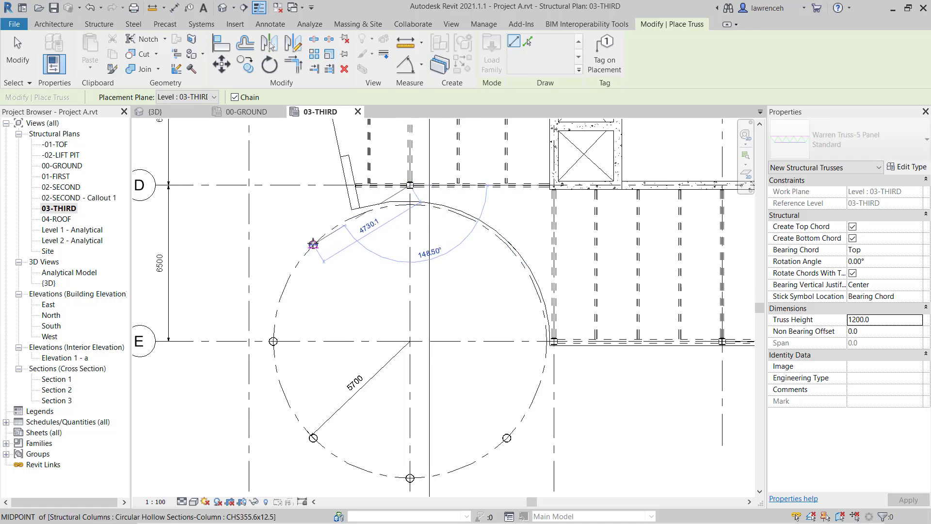
click(313, 244)
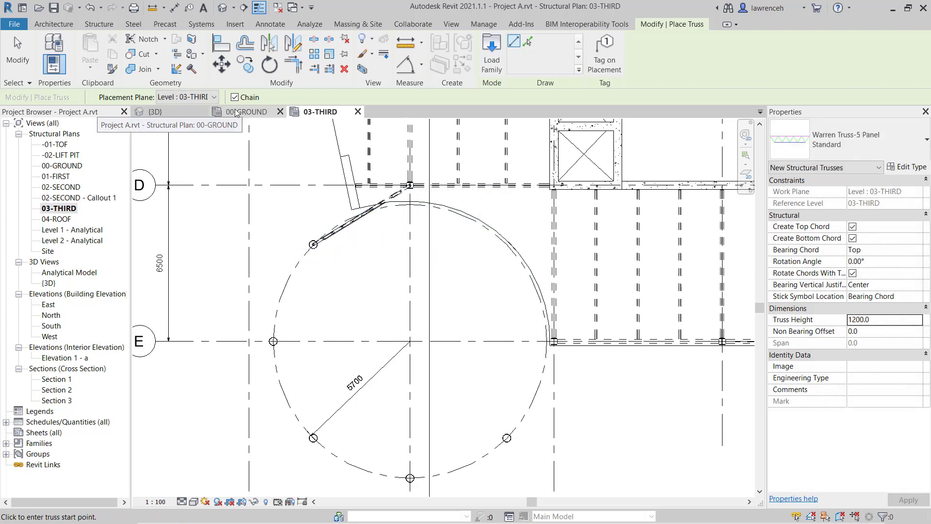
click(313, 244)
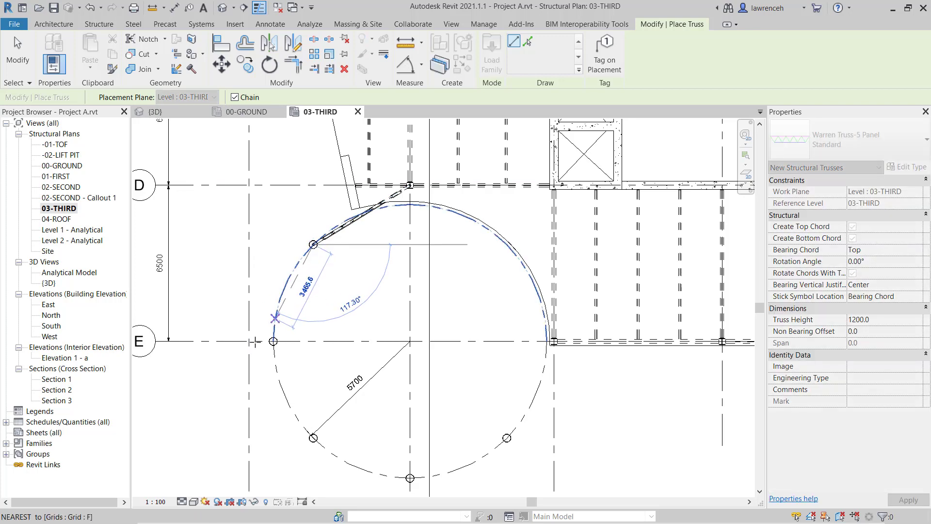
click(273, 341)
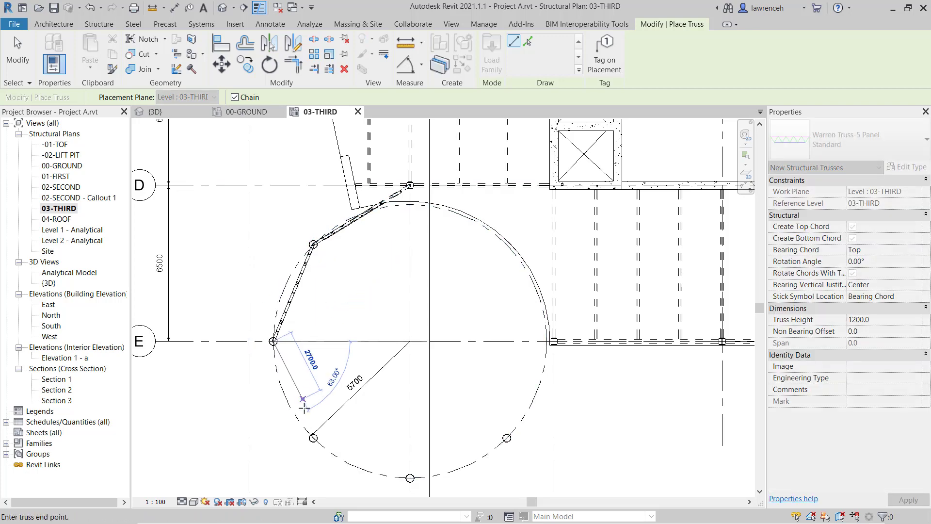
click(313, 438)
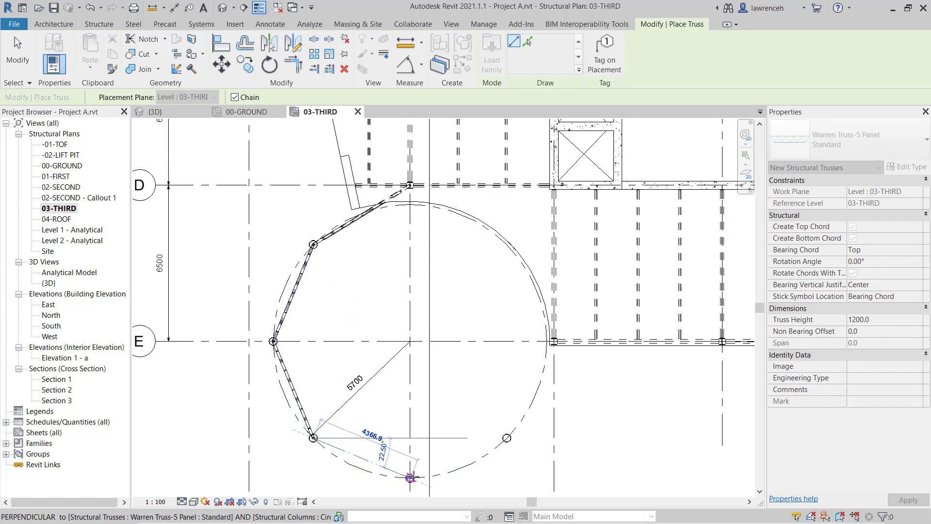
click(410, 478)
click(507, 438)
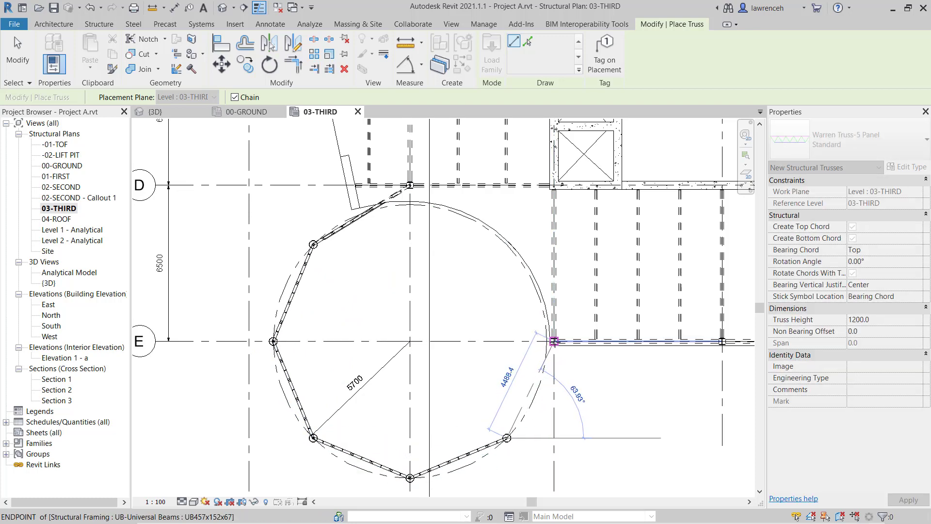
click(554, 341)
key(Escape)
key(Escape)
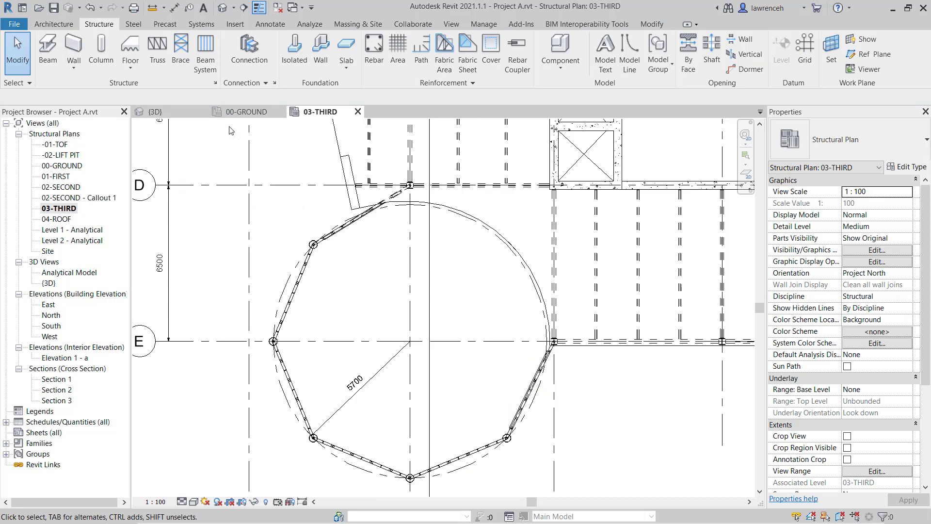
In the {3D} view, orbit and zoom to the truss ring, select a Warren truss, and edit its family
click(184, 110)
shift+middle_drag(458, 397, 578, 310)
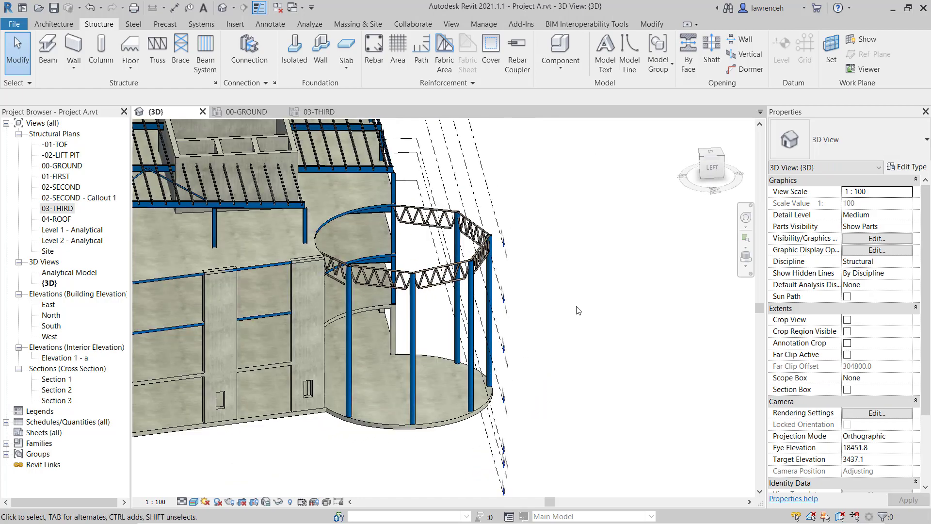
scroll(580, 309, up, 10)
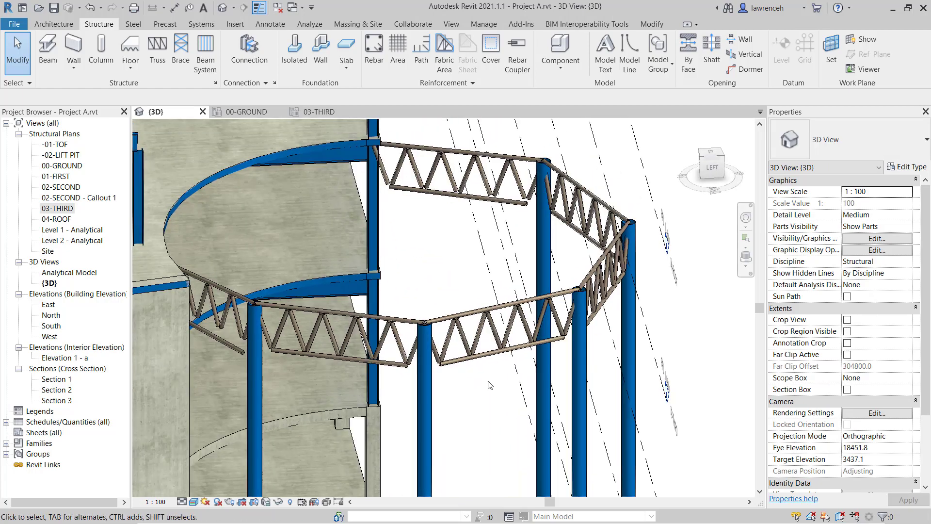
scroll(490, 385, up, 2)
click(490, 385)
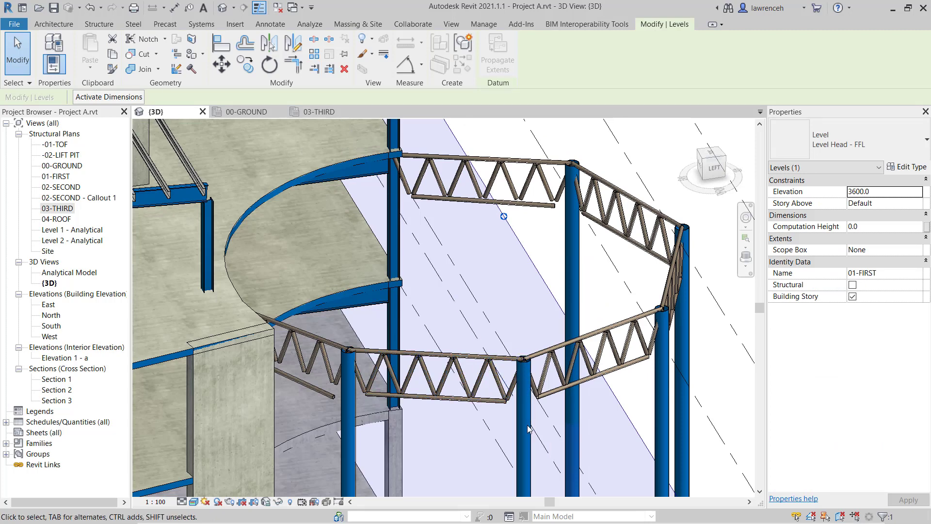
click(501, 405)
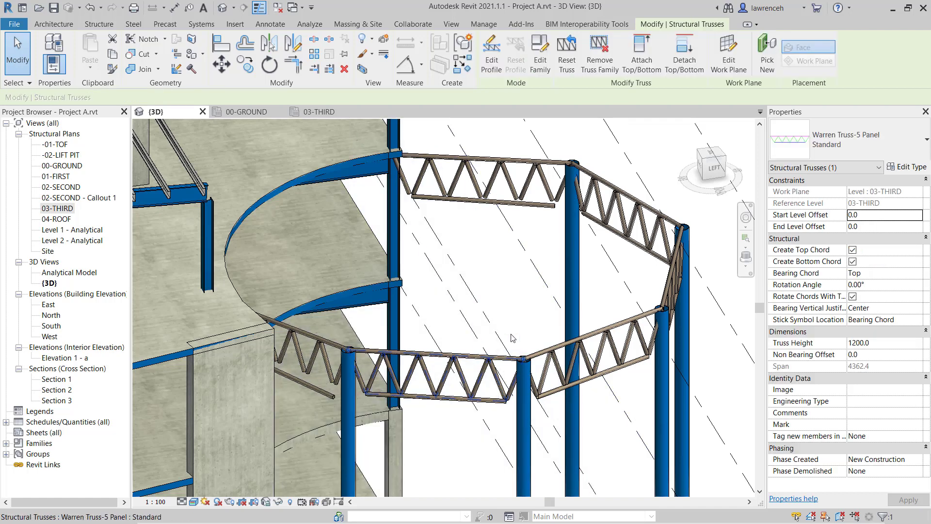
click(545, 71)
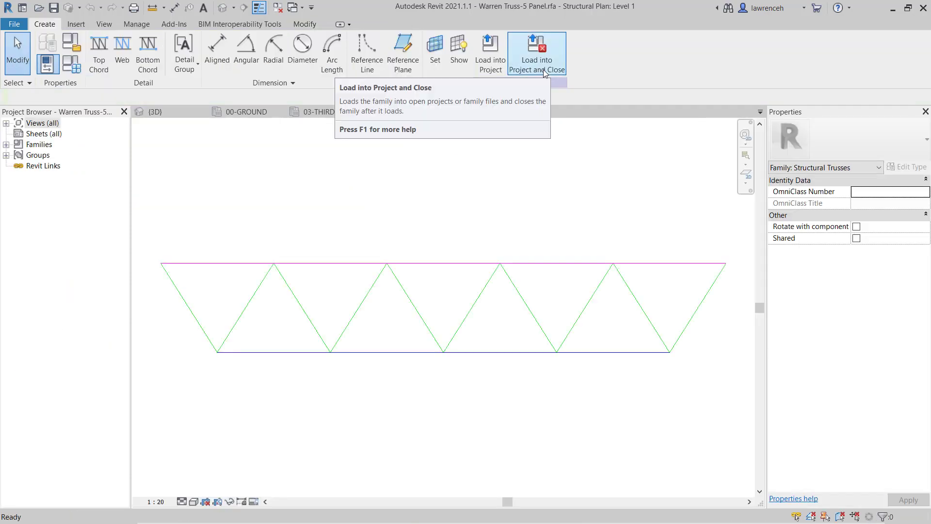
Use VG to show annotation categories, revealing the truss's reference planes and dimensions
middle_drag(541, 193, 540, 212)
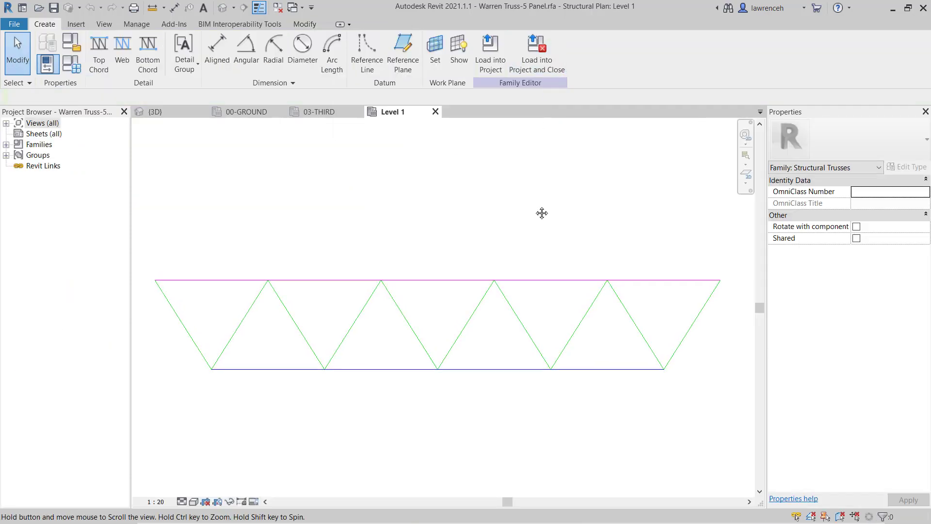
scroll(534, 208, down, 2)
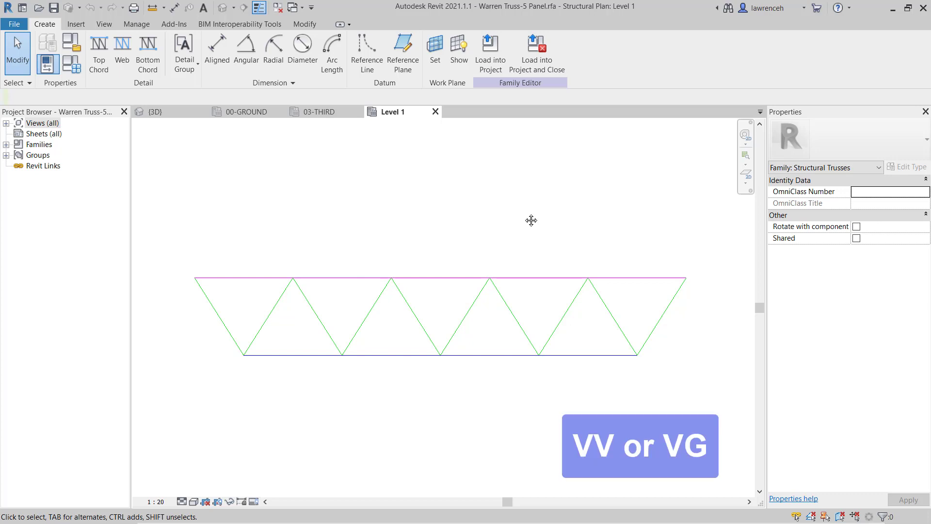
key(v)
key(v)
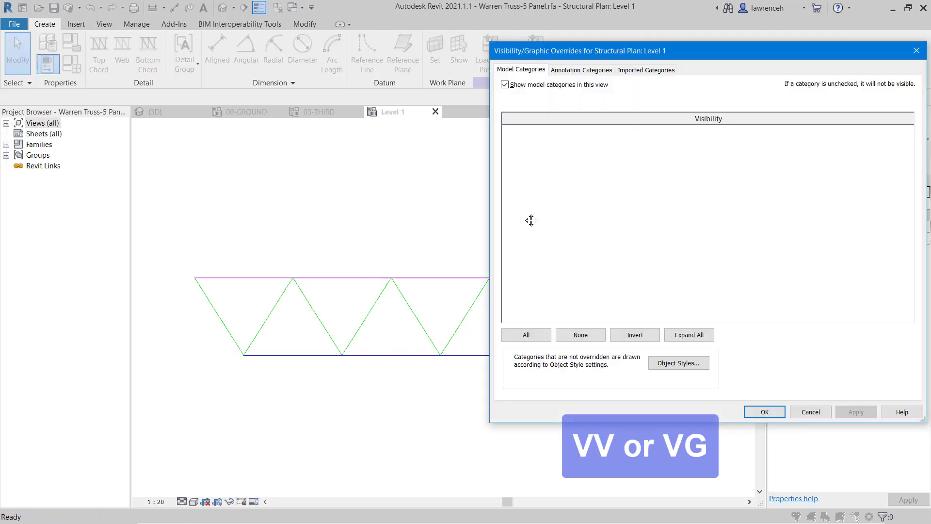
click(581, 72)
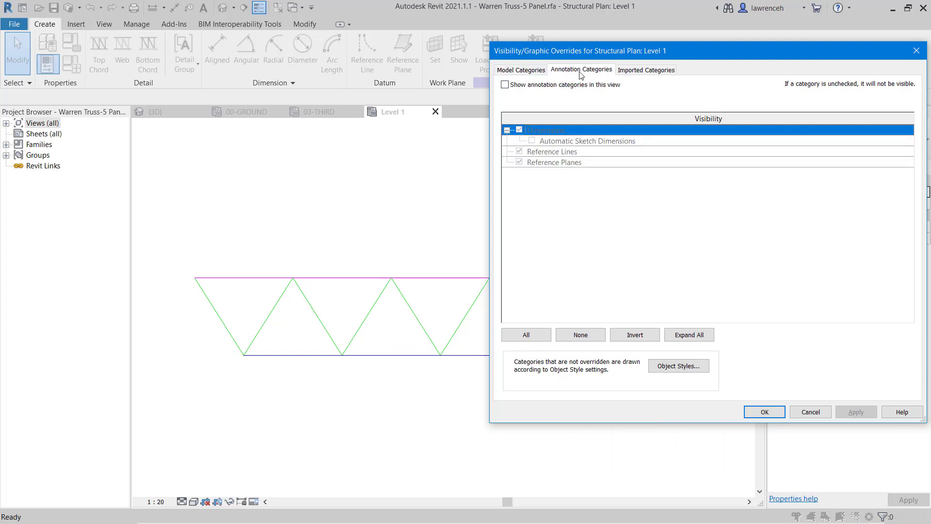
click(507, 85)
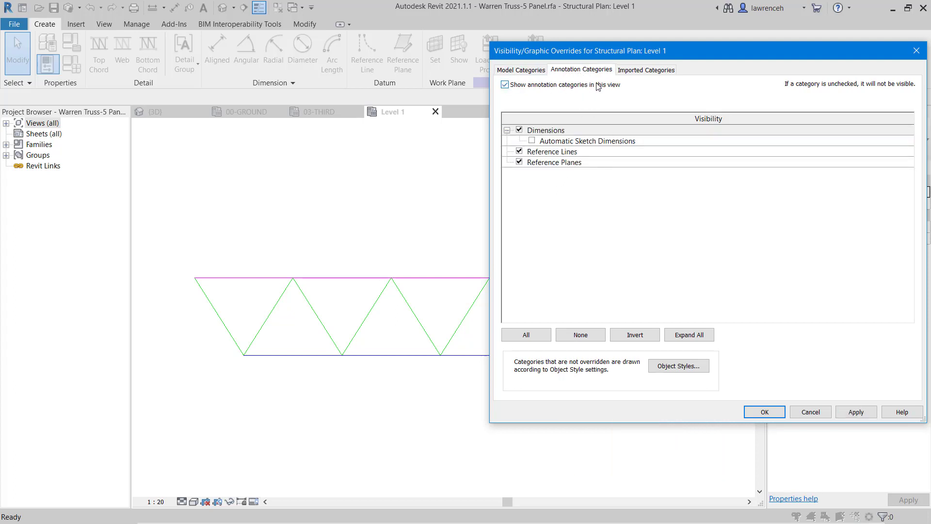
click(765, 413)
scroll(452, 401, down, 2)
scroll(453, 401, down, 2)
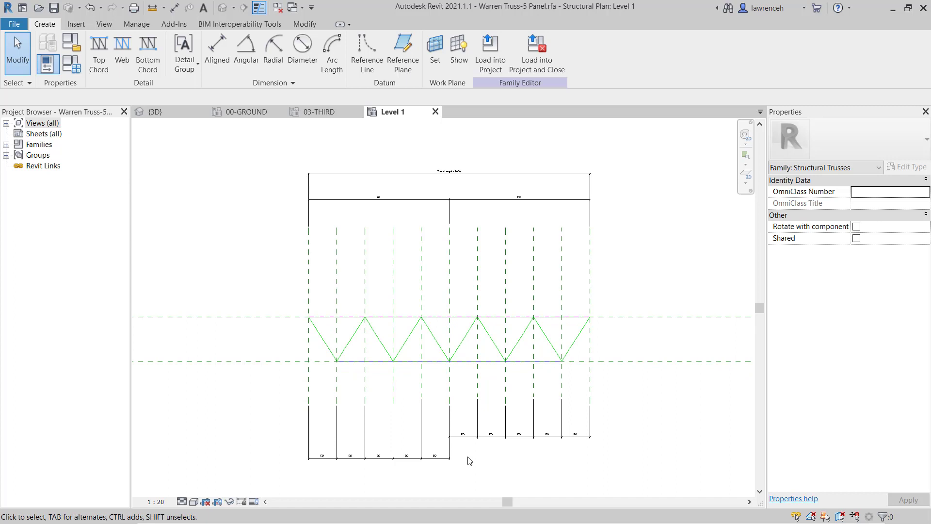
Set the view scale to 1:100 and delete the extra reference planes on both halves
click(158, 501)
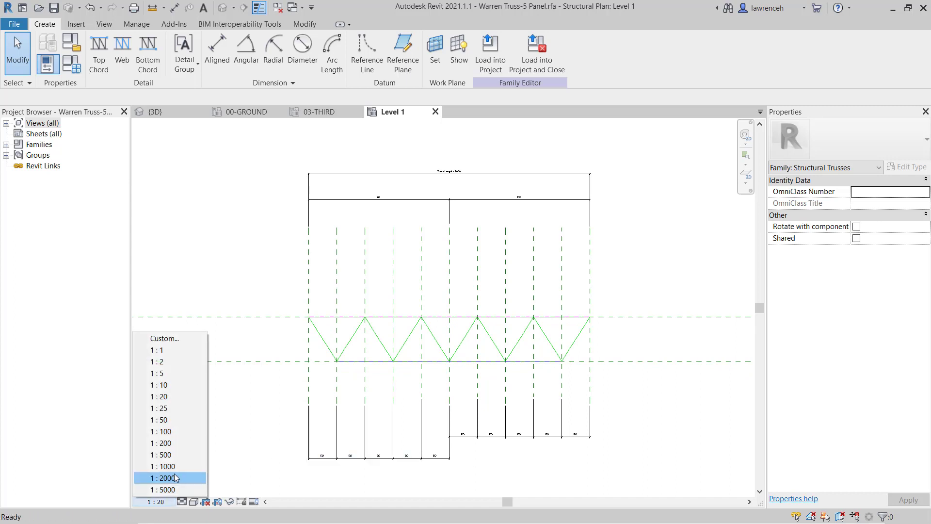
click(182, 436)
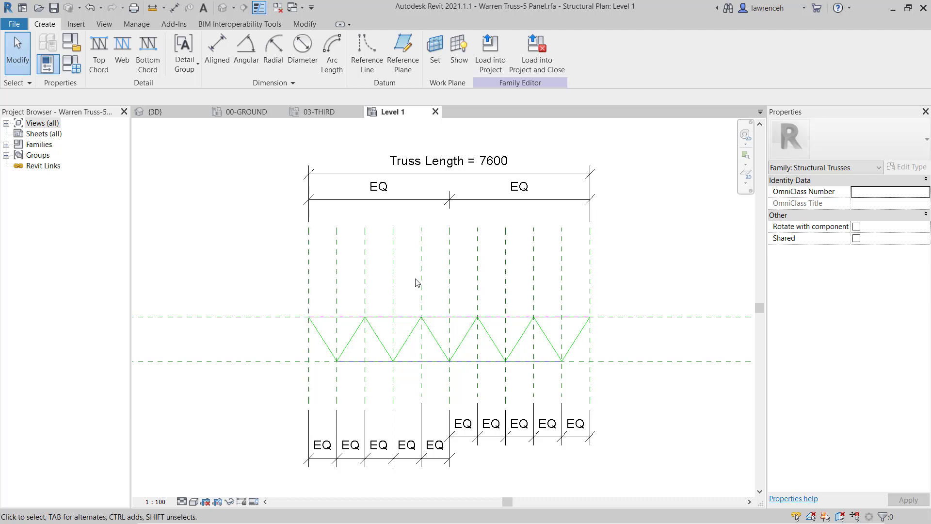
drag(577, 280, 526, 286)
key(Delete)
key(Delete)
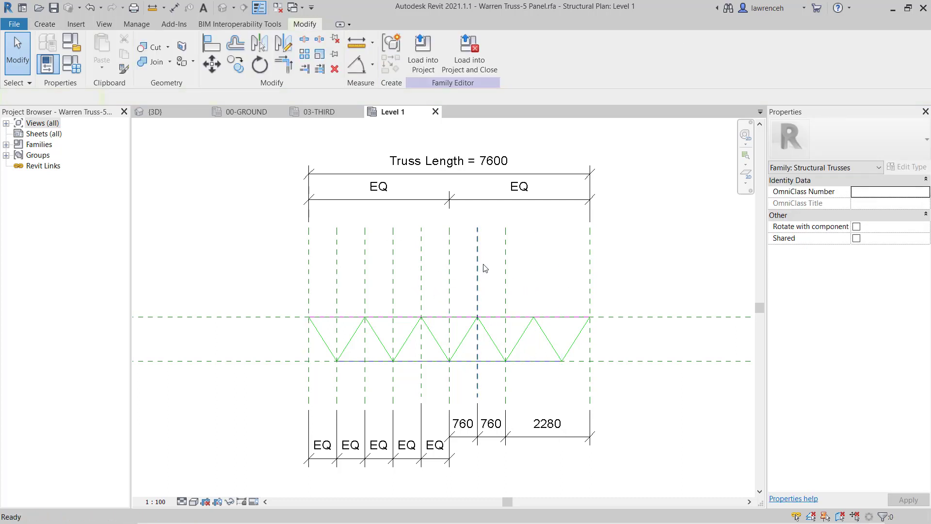
drag(435, 268, 379, 272)
key(Delete)
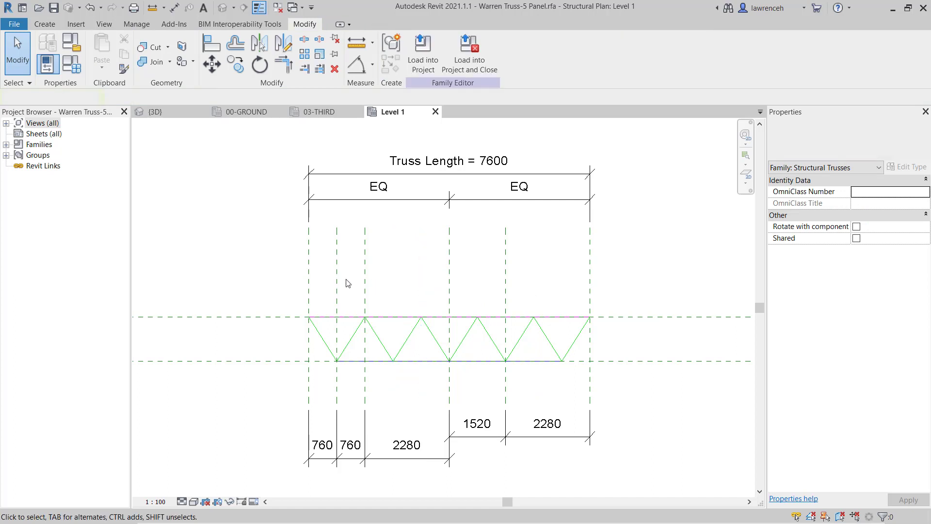
click(338, 276)
Window-select and delete all the web diagonals, leaving only the chords
key(Delete)
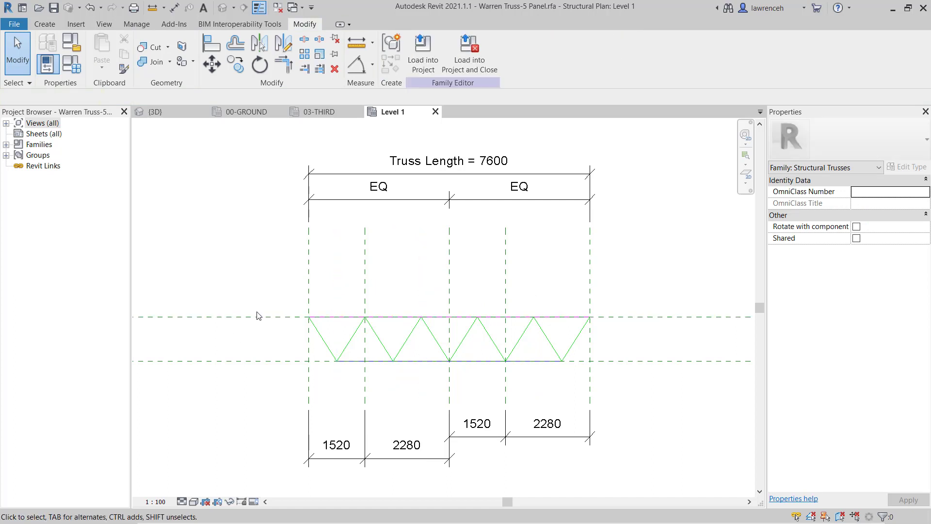
drag(274, 277, 438, 403)
key(Delete)
drag(398, 299, 558, 365)
key(Delete)
drag(522, 296, 610, 386)
key(Delete)
scroll(549, 381, up, 2)
scroll(548, 381, down, 1)
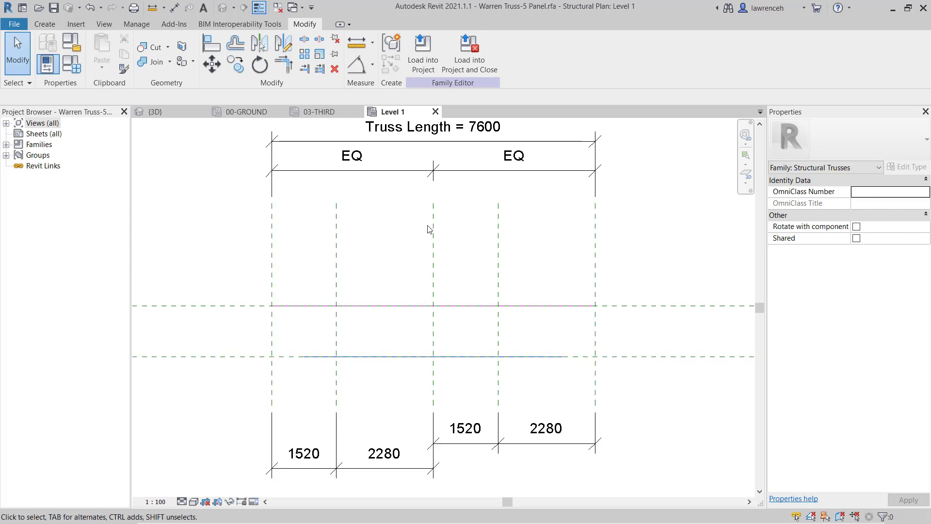
Align and lock the chord to the horizontal reference plane and its ends to the side planes
click(211, 44)
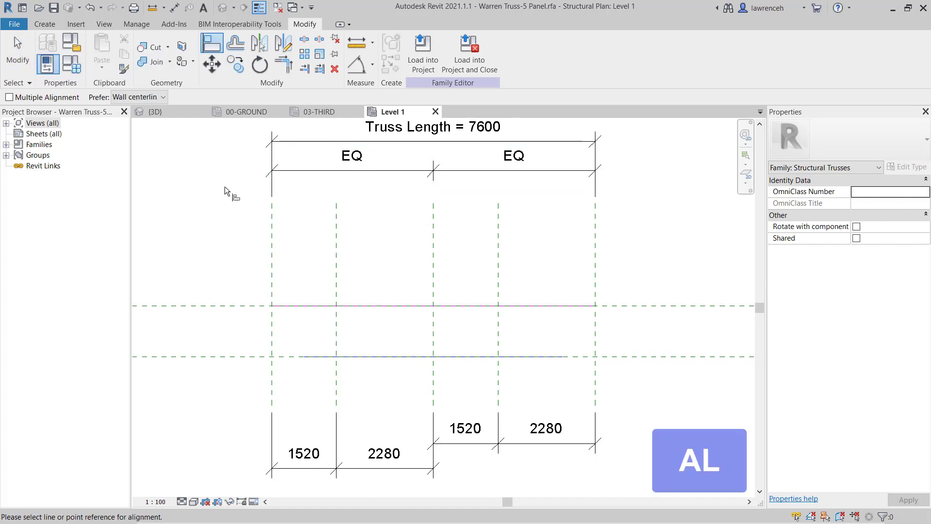
click(219, 362)
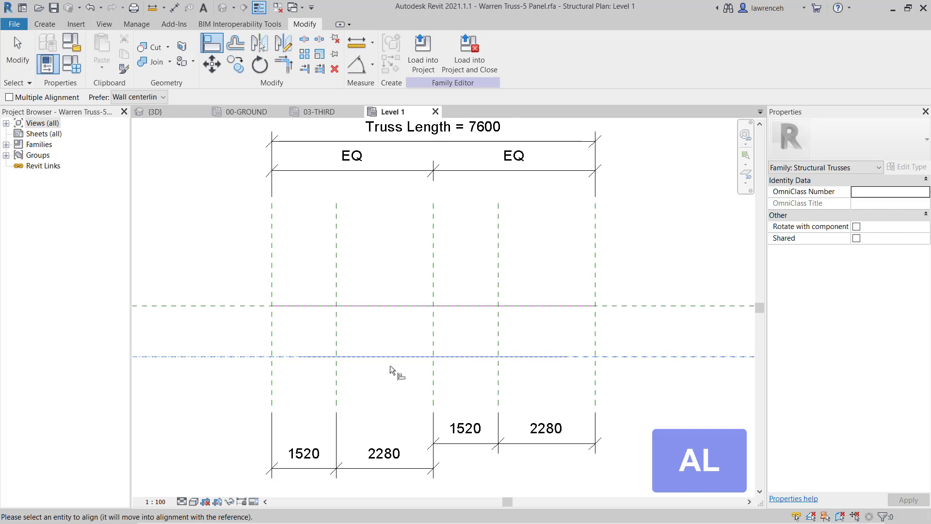
click(402, 357)
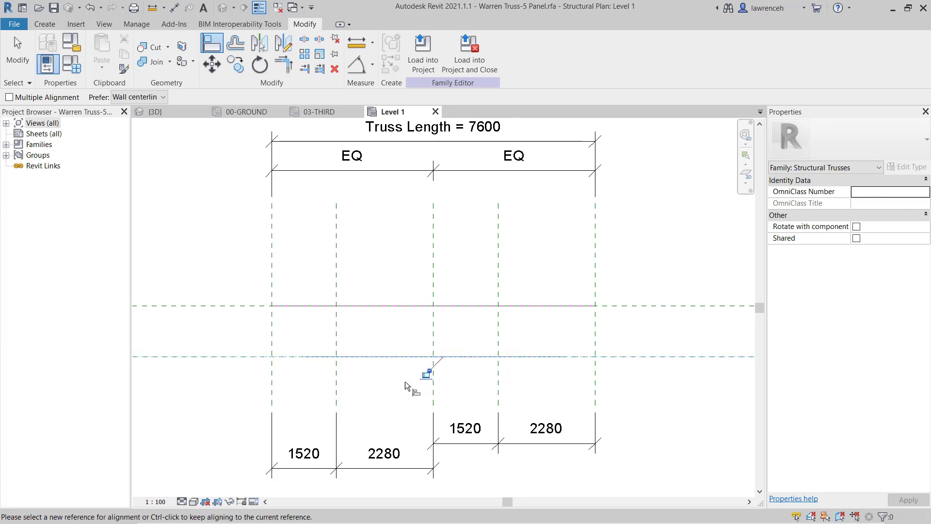
click(275, 386)
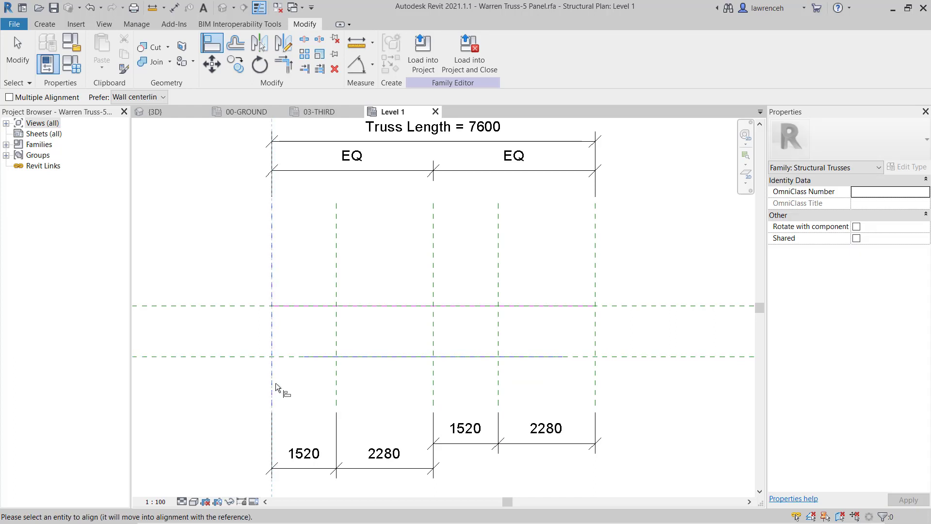
click(305, 357)
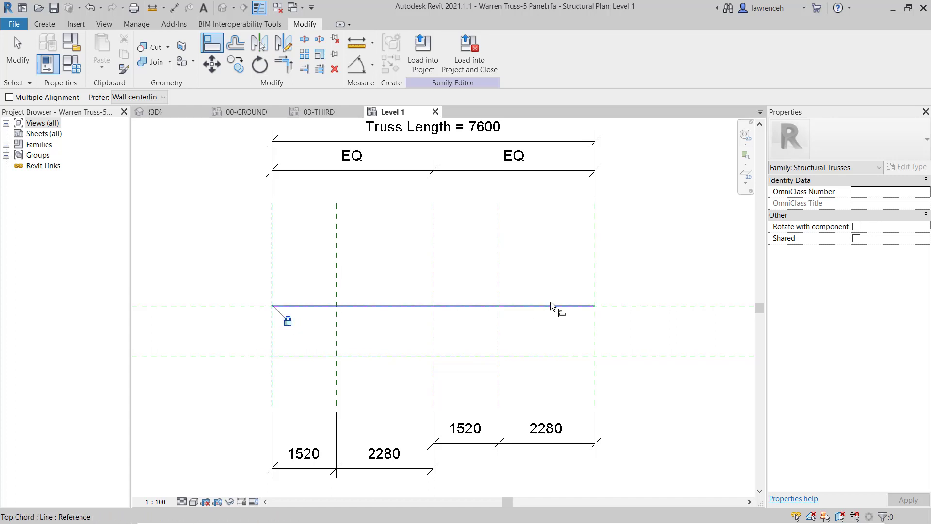
click(596, 335)
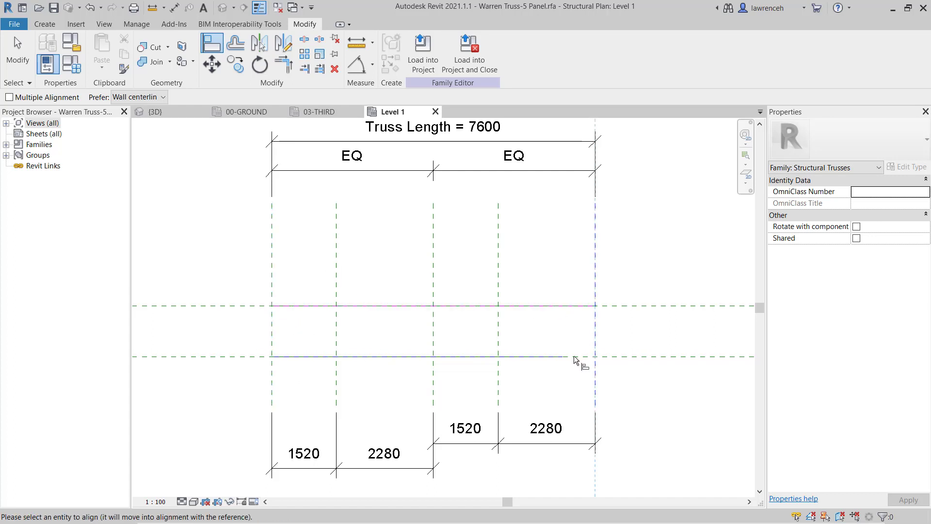
click(563, 357)
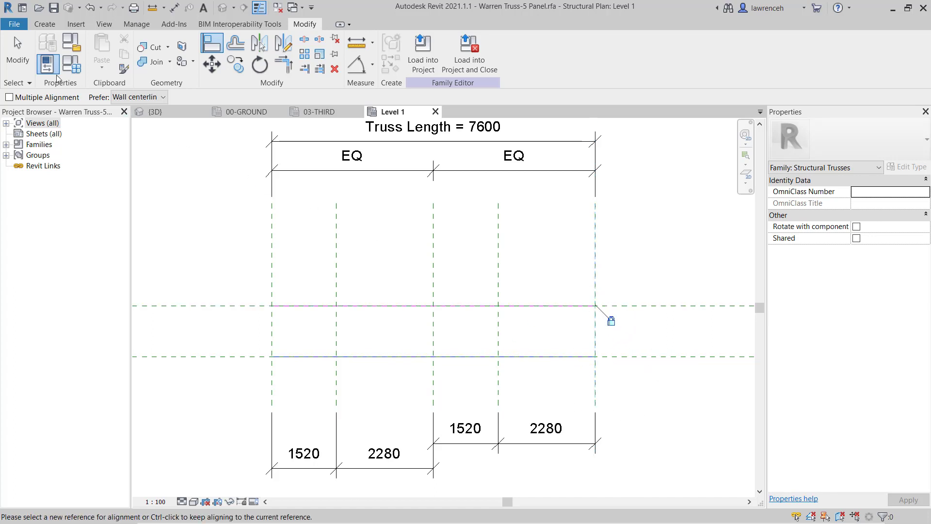
click(21, 58)
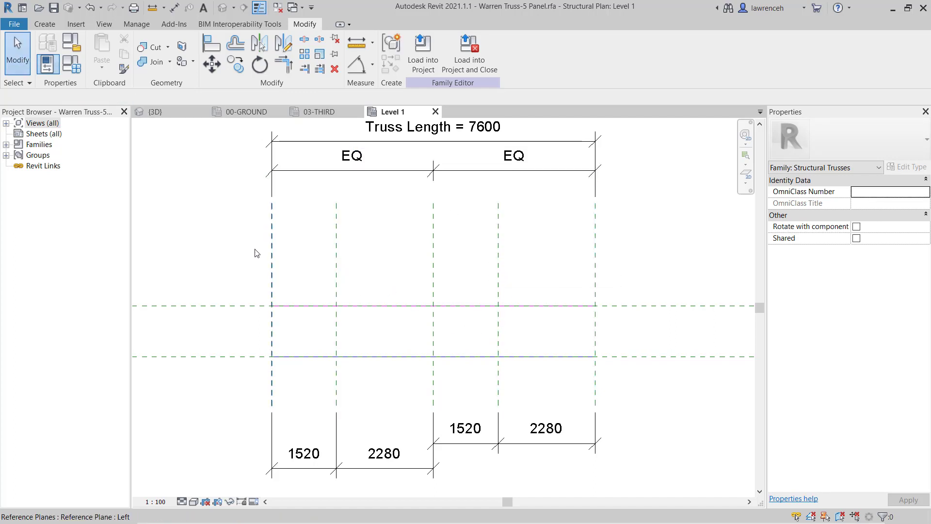
middle_drag(563, 284, 558, 268)
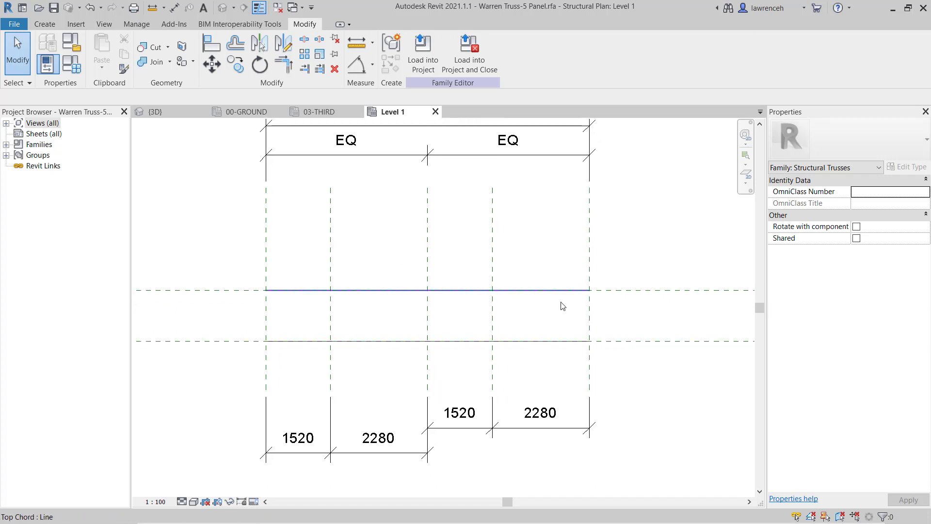
Delete the right 1520/2280 dimension, extend the left one across all planes, and set EQ
click(584, 426)
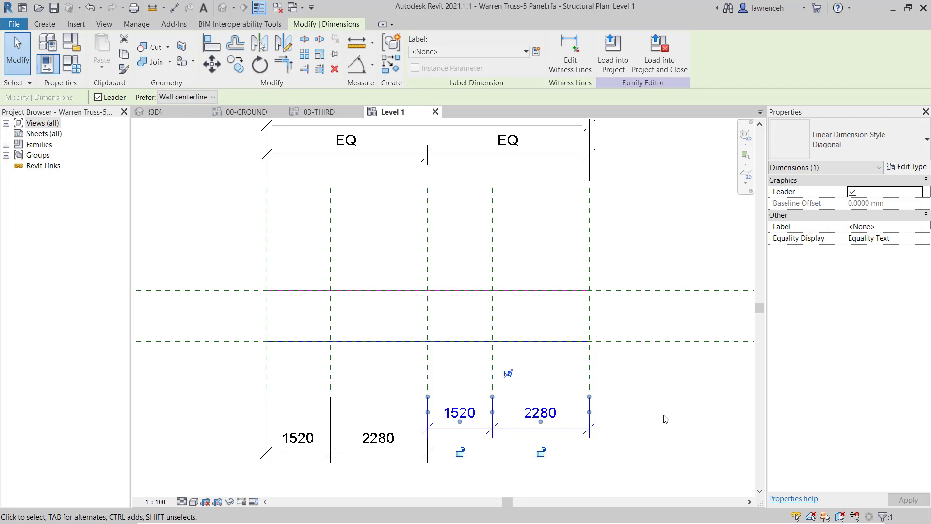
key(Delete)
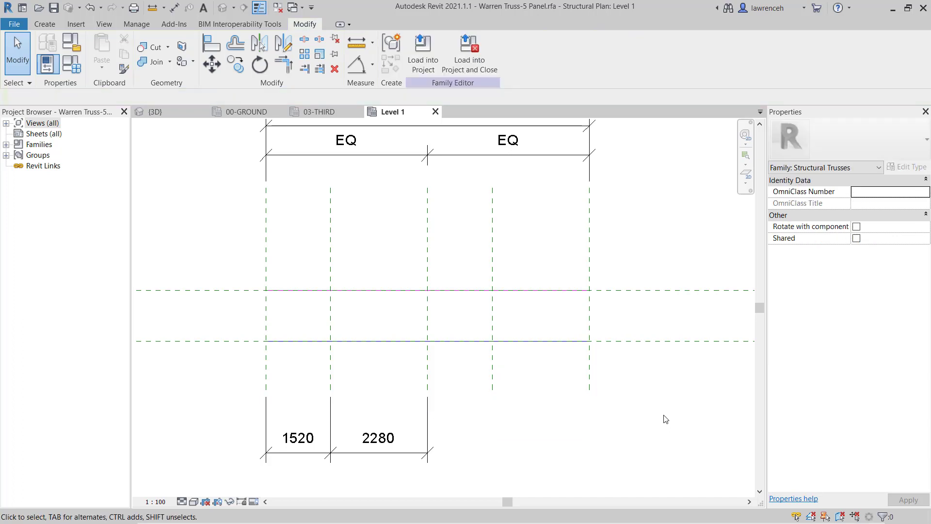
click(428, 426)
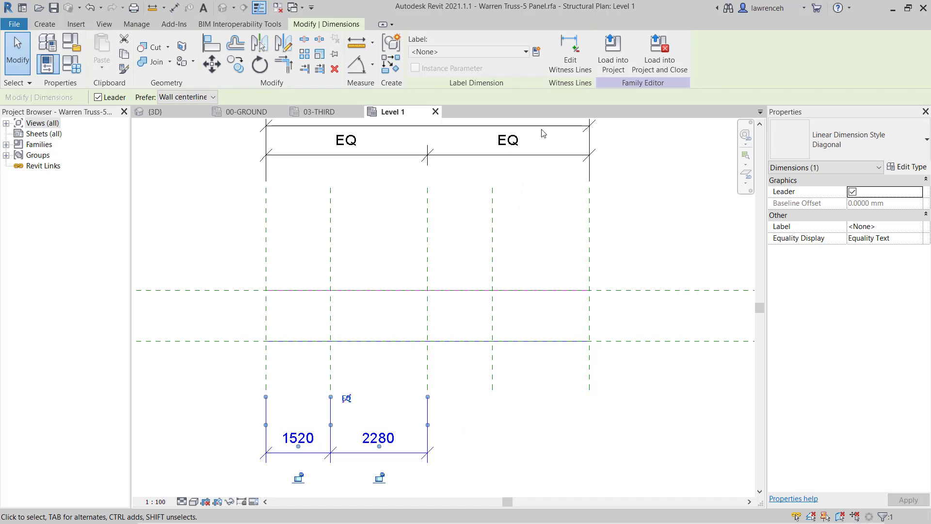
click(579, 70)
click(493, 309)
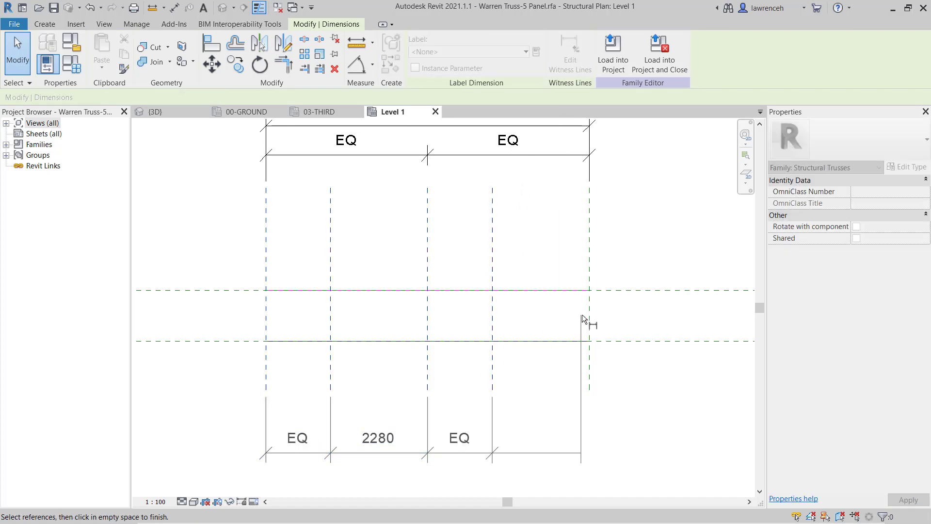
click(590, 321)
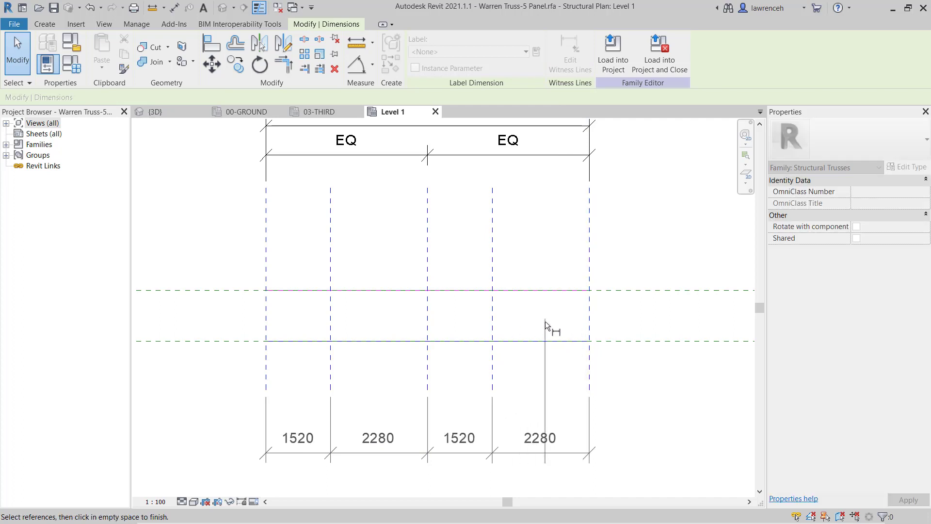
click(541, 385)
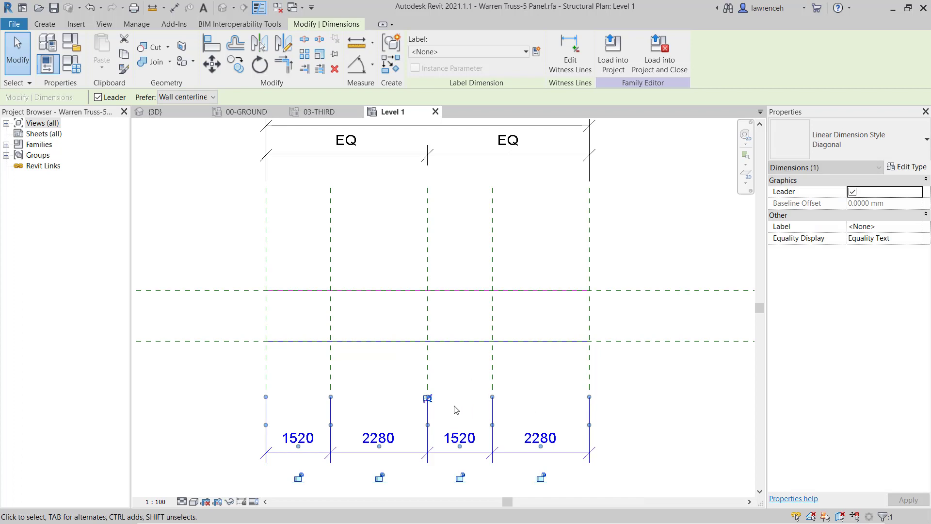
click(428, 399)
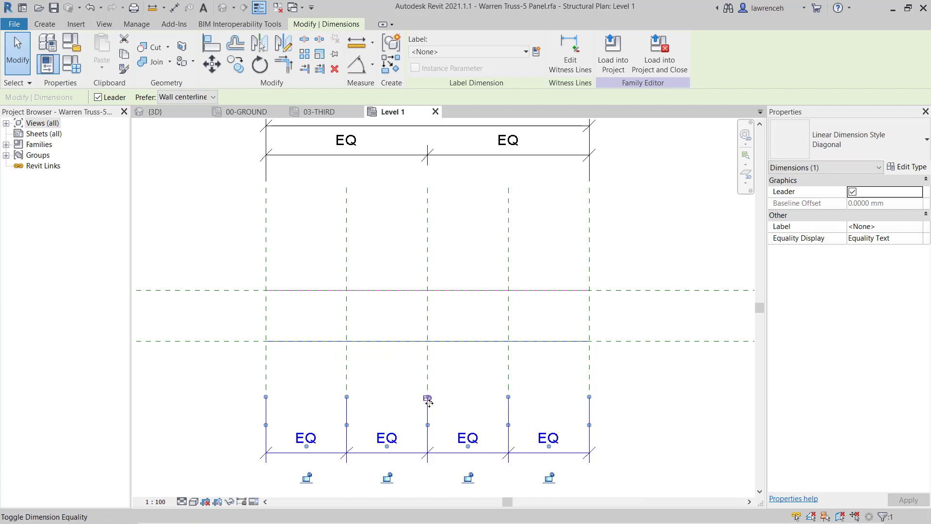
click(473, 384)
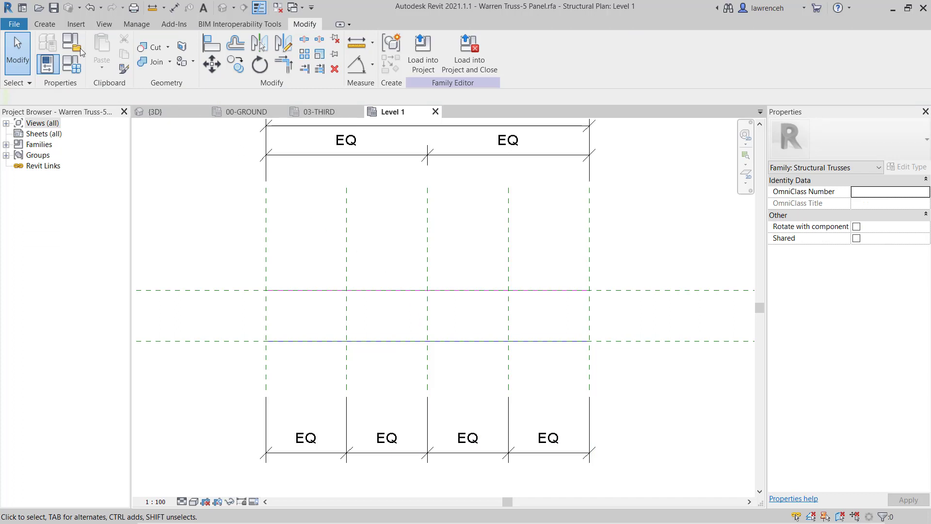
click(53, 23)
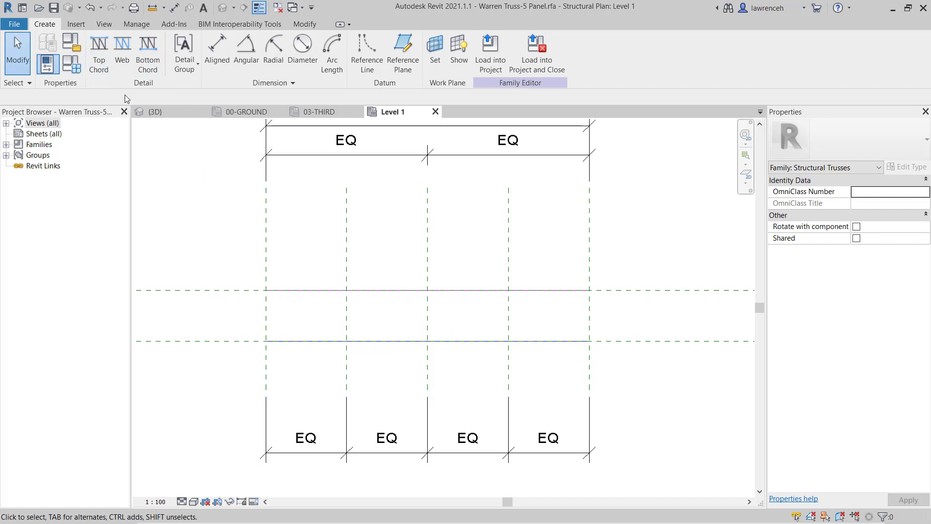
Draw web diagonals from the bottom chord's left end to the first top panel point, then down to the bottom chord centre
click(123, 58)
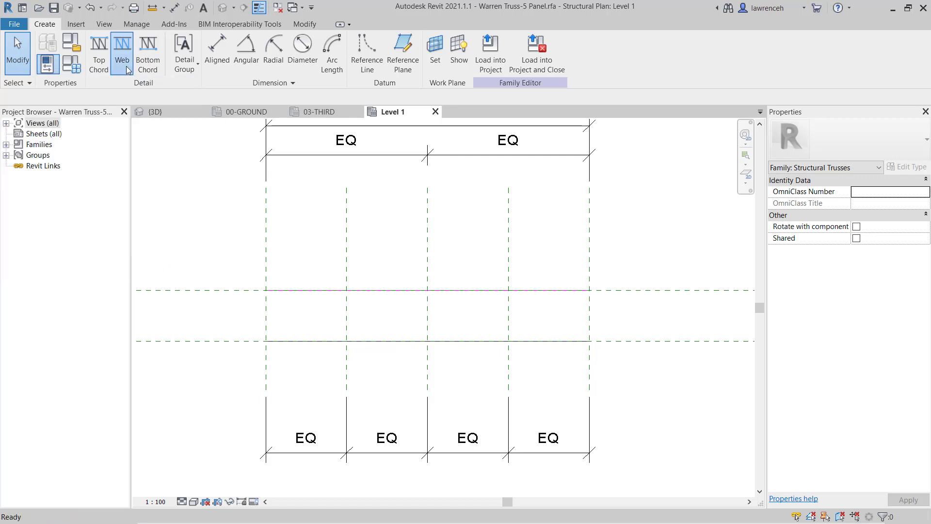
scroll(323, 270, up, 2)
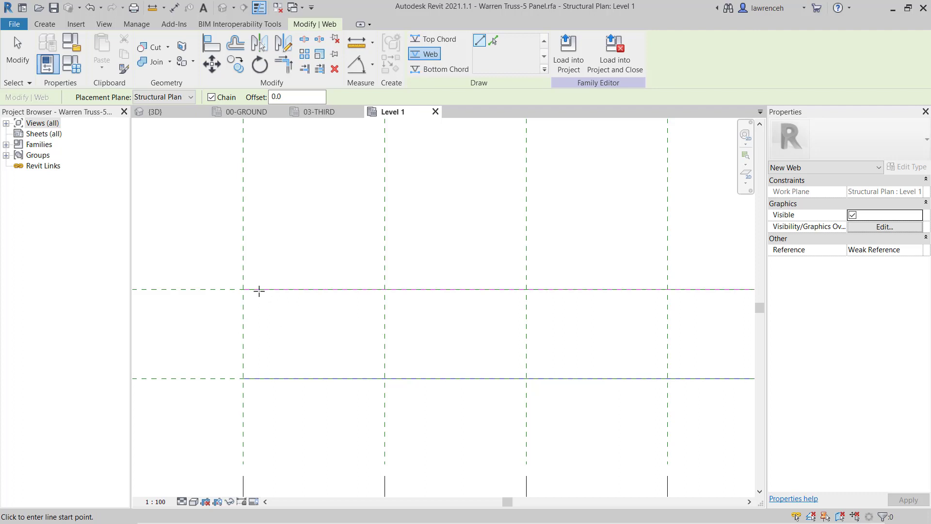
click(243, 378)
click(384, 290)
key(Escape)
key(Escape)
key(Return)
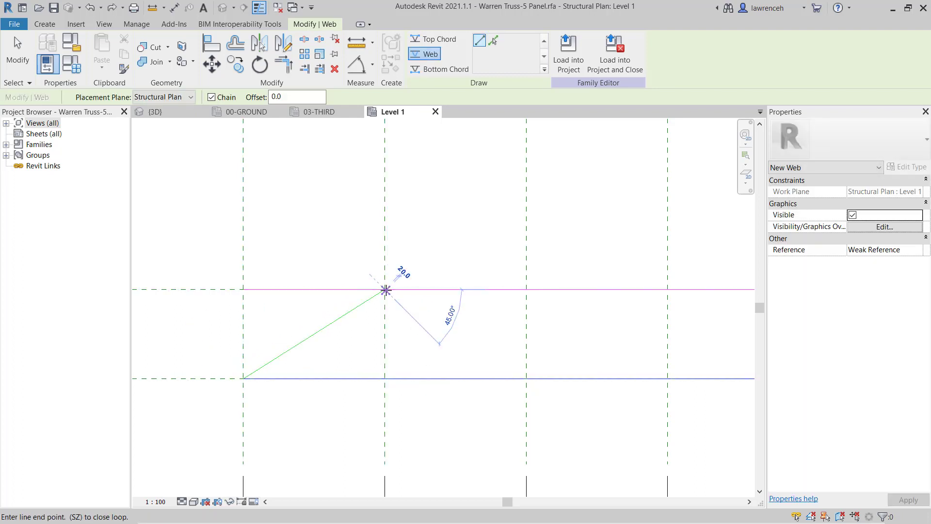
click(385, 290)
key(Escape)
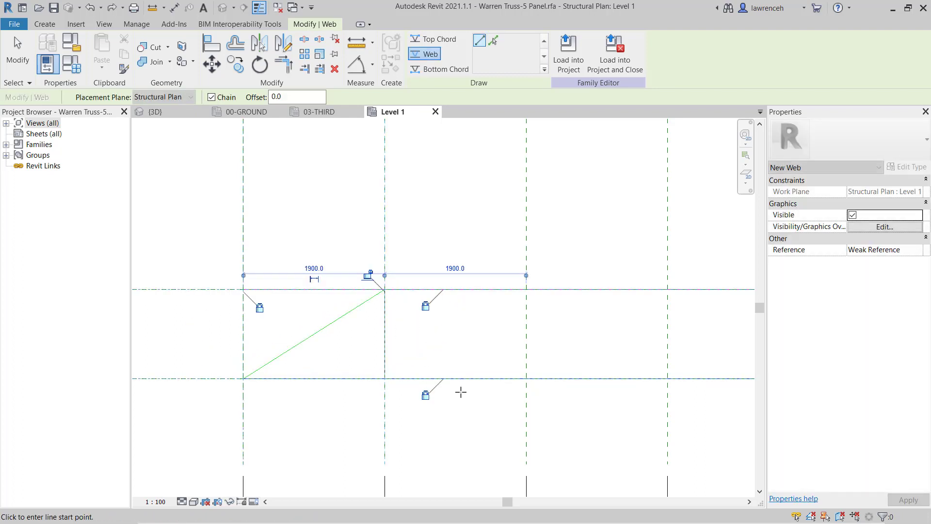
click(385, 290)
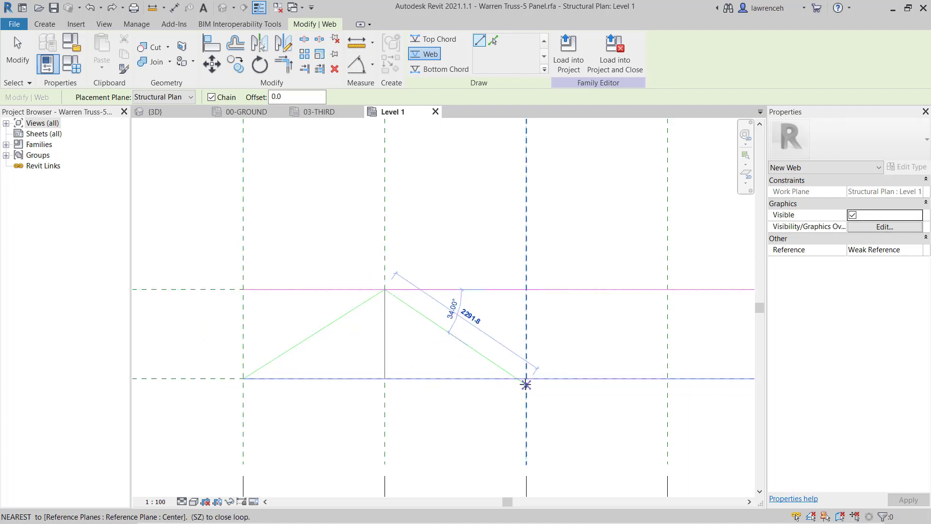
click(526, 378)
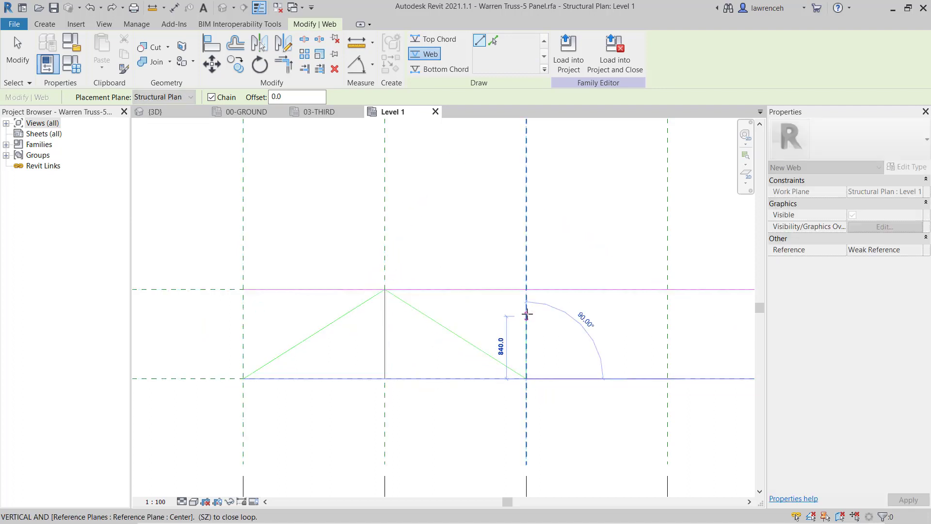
key(Escape)
Add diagonals from the bottom centre to the third top panel point and the right end, plus a vertical there
scroll(582, 357, down, 4)
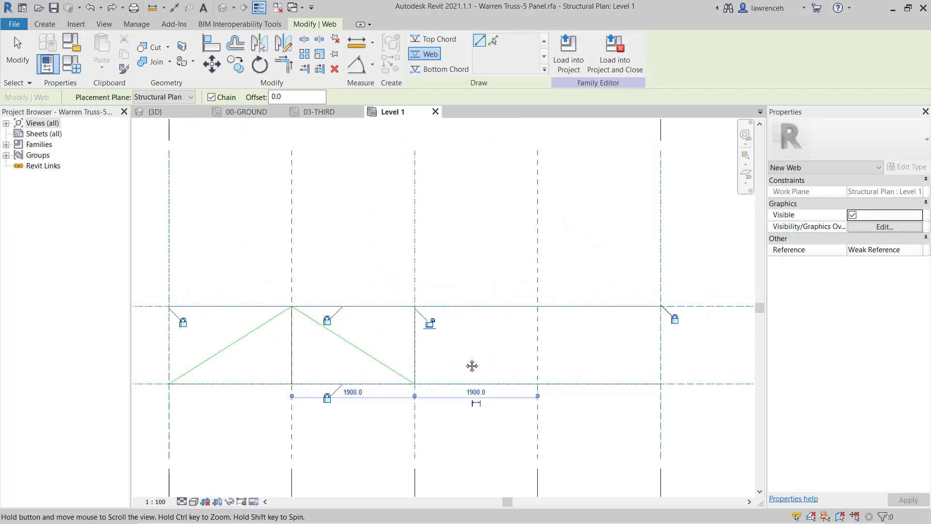
click(431, 376)
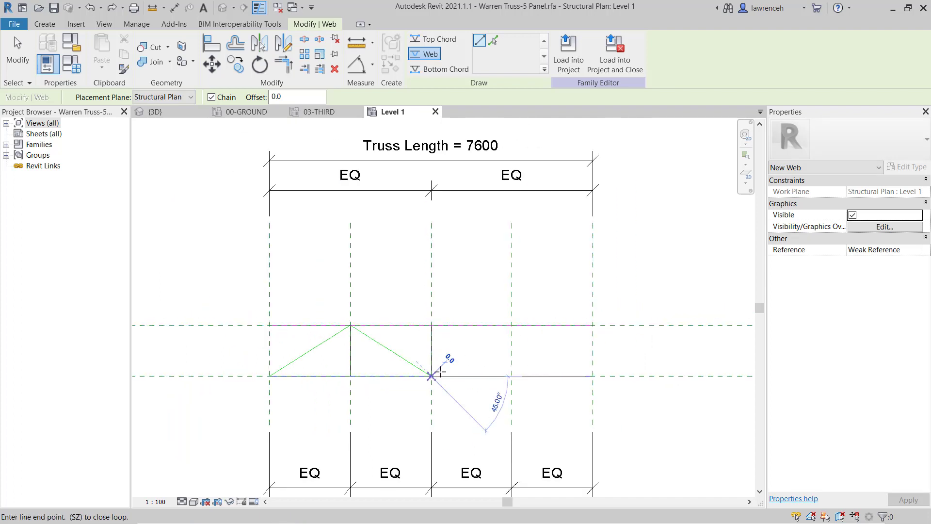
click(512, 325)
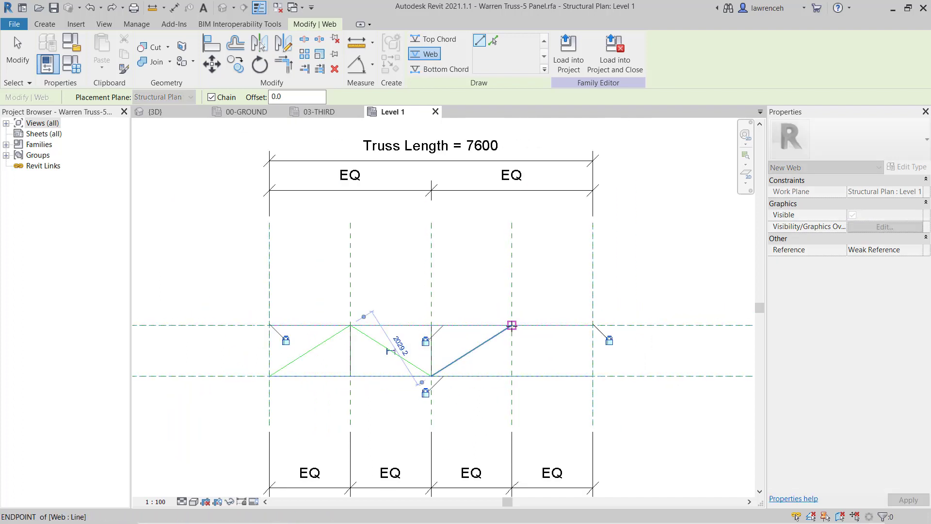
click(592, 376)
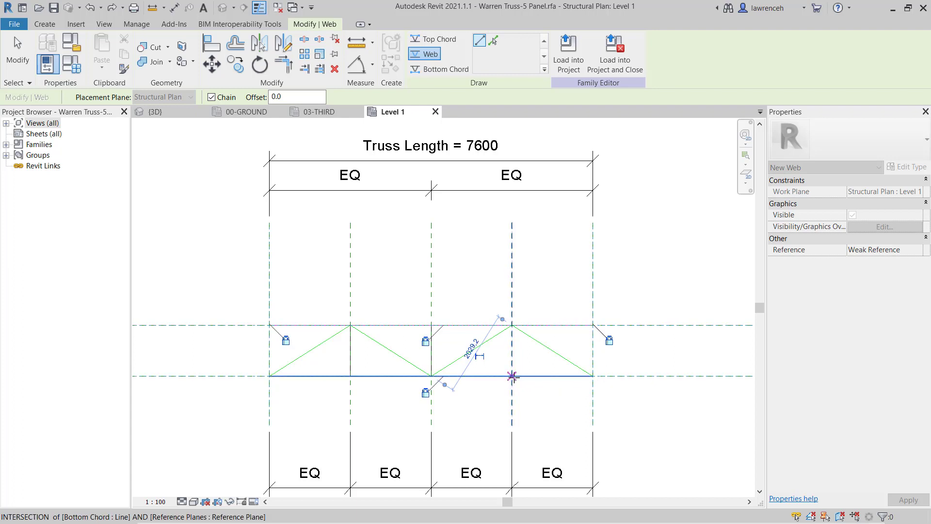
click(512, 376)
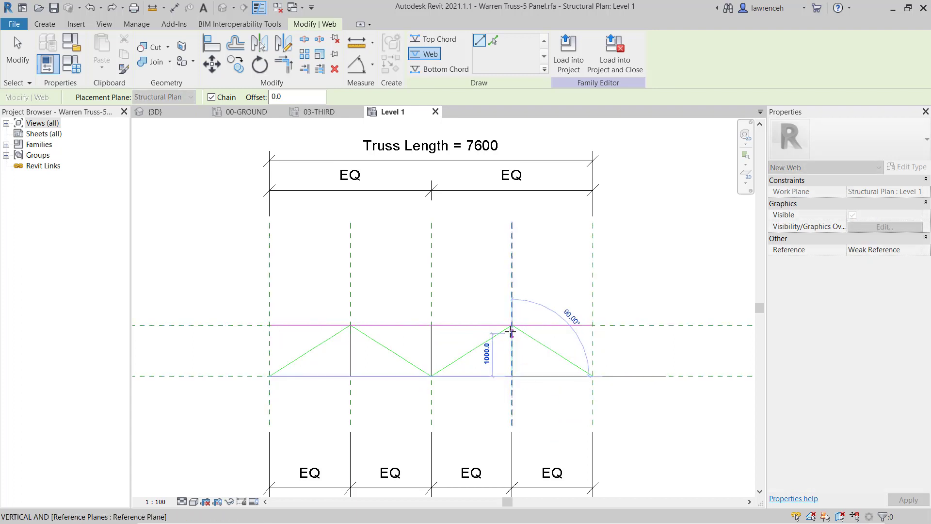
click(511, 325)
key(Escape)
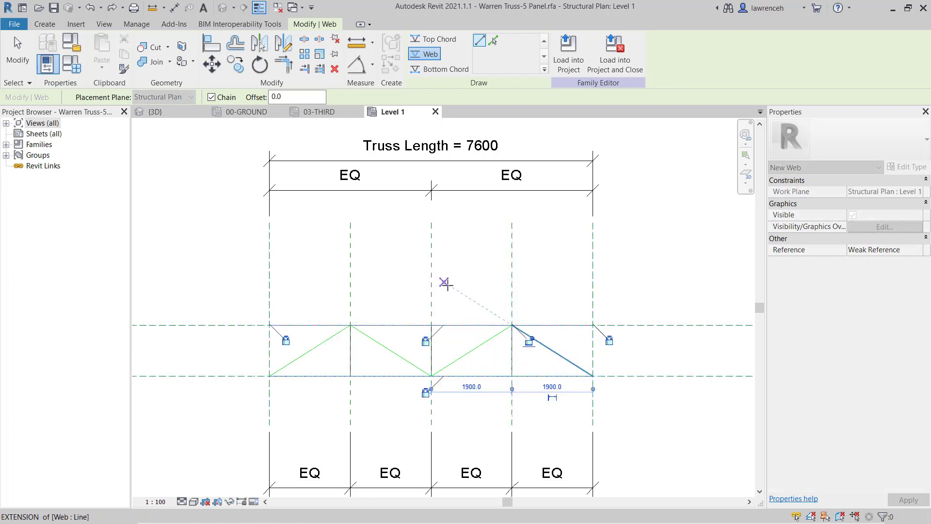
right_click(467, 299)
click(475, 304)
scroll(375, 391, up, 3)
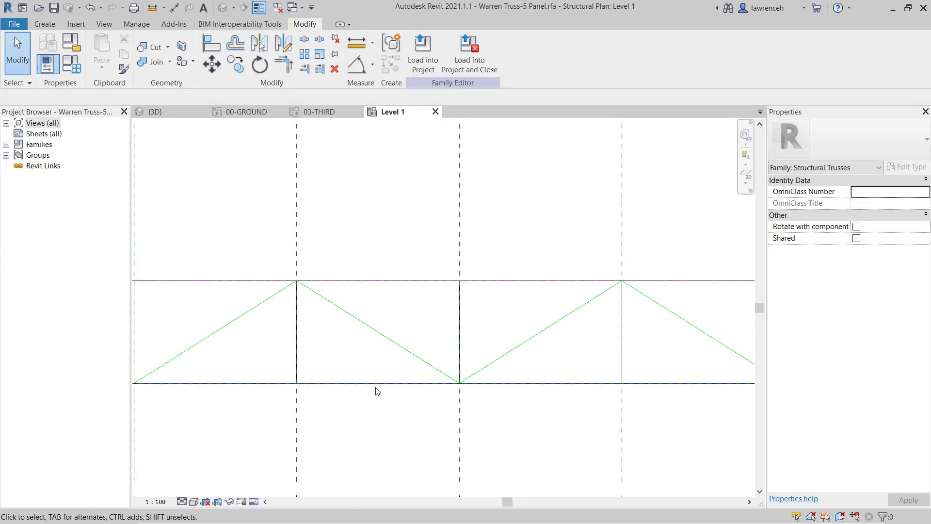
scroll(374, 384, down, 2)
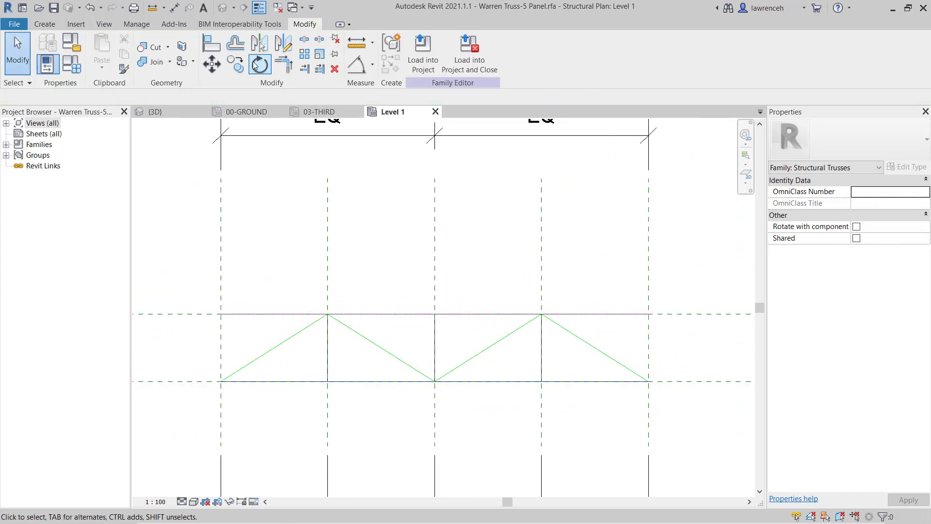
click(259, 7)
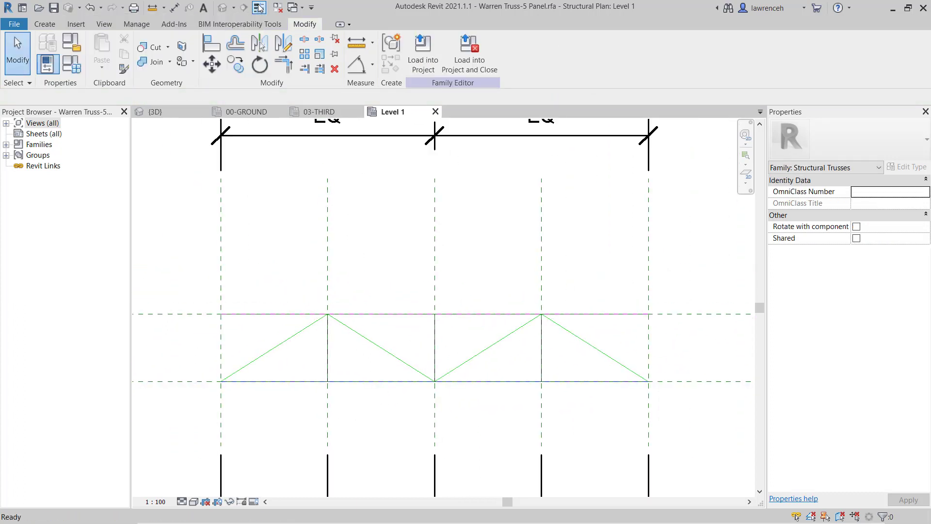
key(t)
key(l)
scroll(254, 316, up, 3)
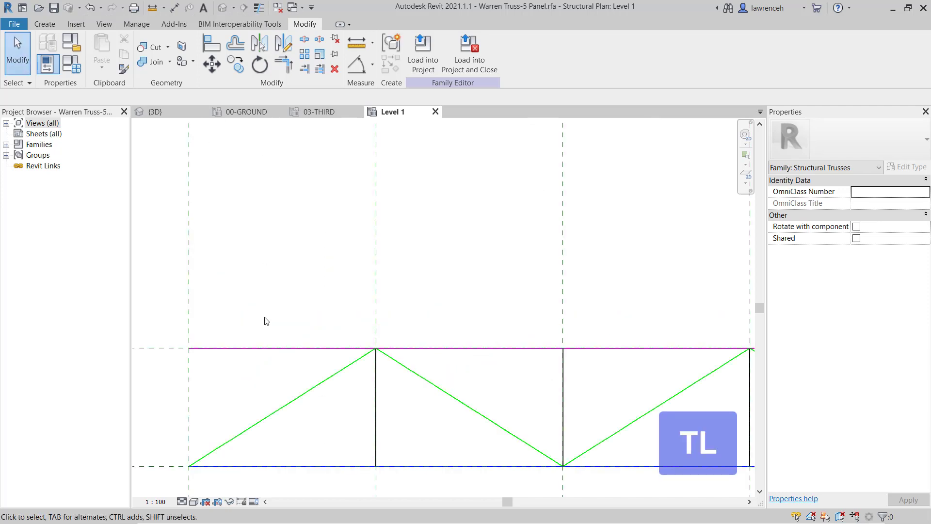
scroll(456, 315, down, 4)
key(t)
key(l)
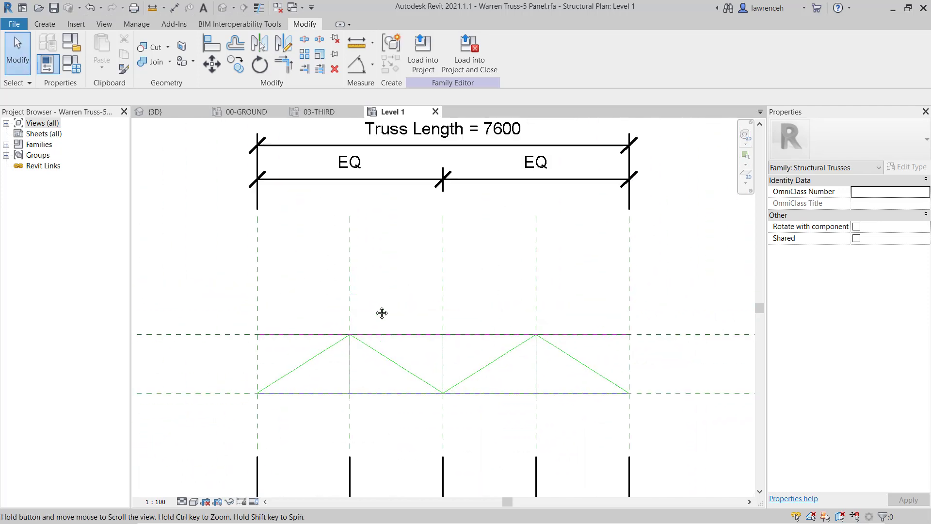
scroll(349, 313, up, 5)
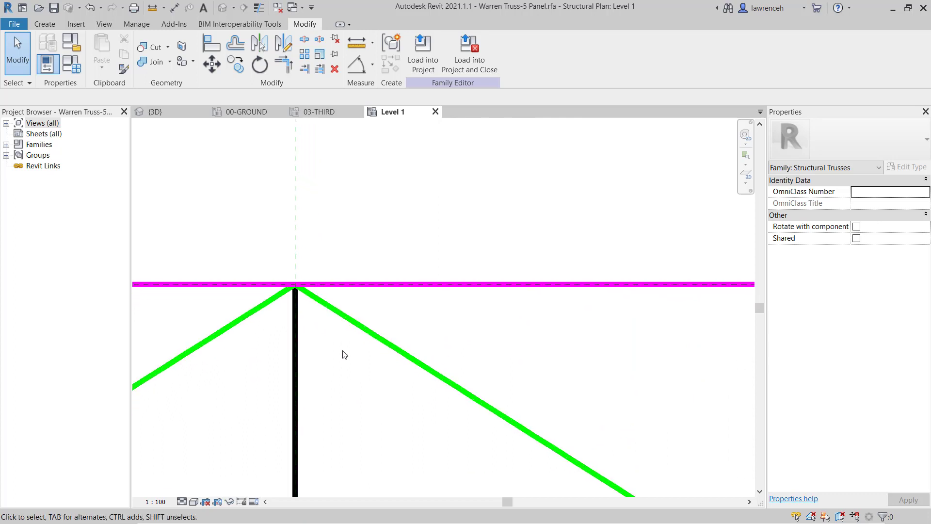
scroll(332, 359, up, 4)
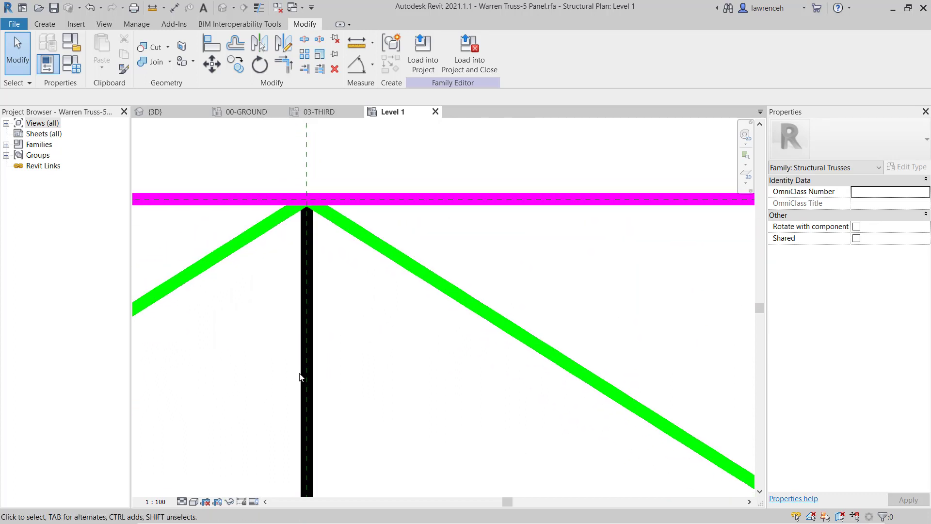
scroll(367, 259, down, 3)
scroll(371, 265, down, 3)
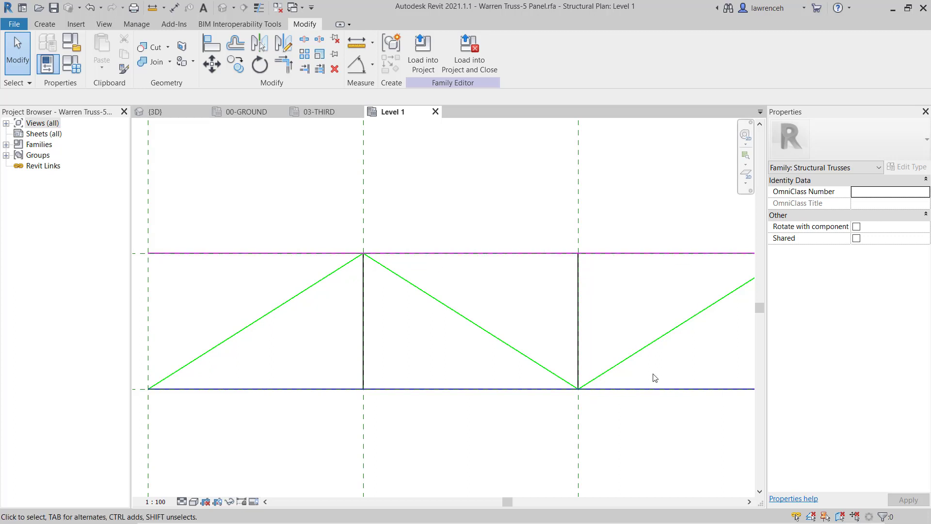
scroll(370, 358, down, 3)
middle_drag(370, 358, 421, 365)
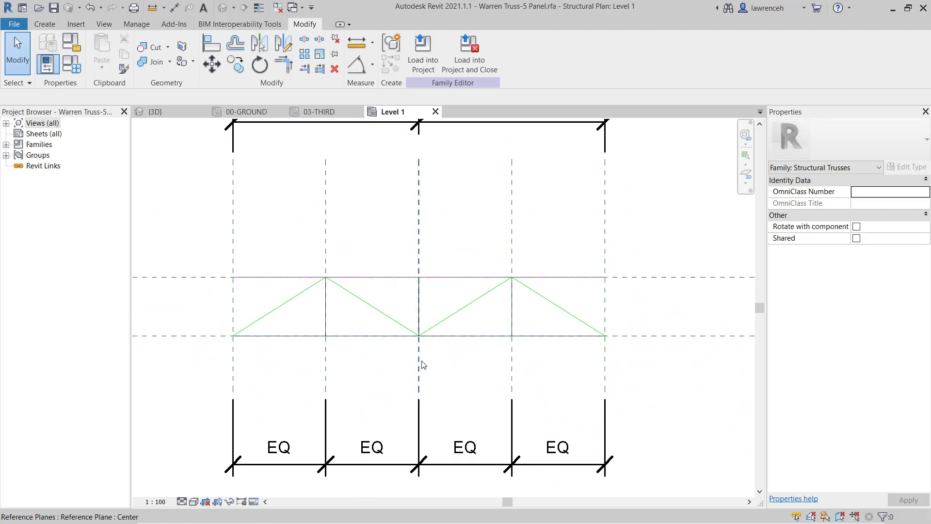
Load the four-panel truss family into Project A without saving it, overwriting the existing version
click(483, 76)
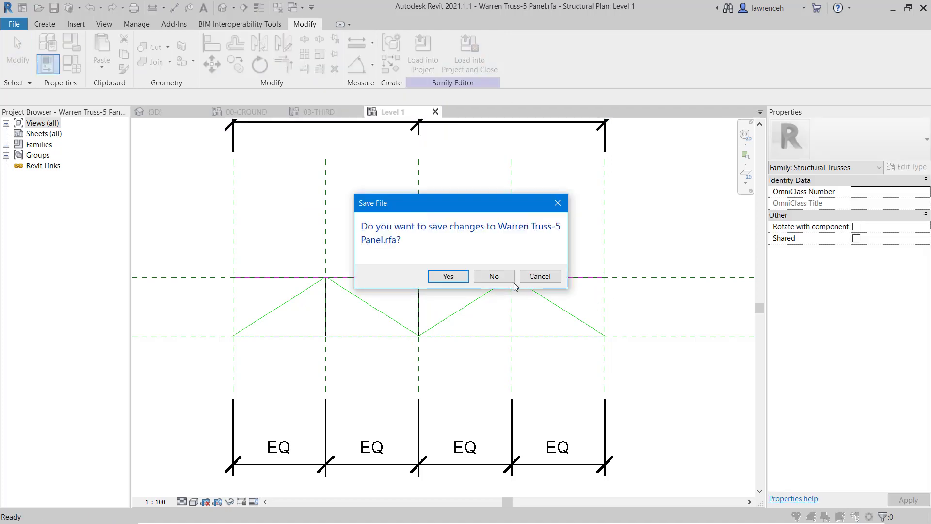
click(495, 277)
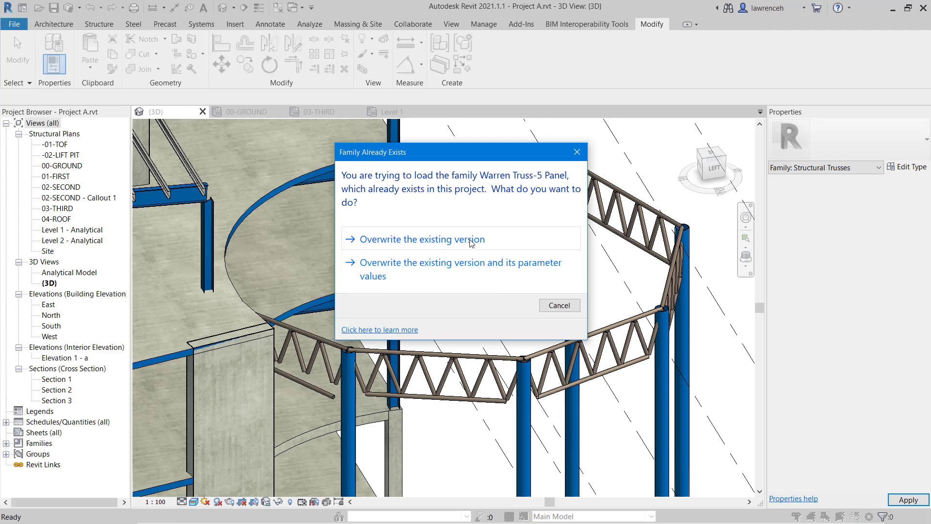
click(470, 241)
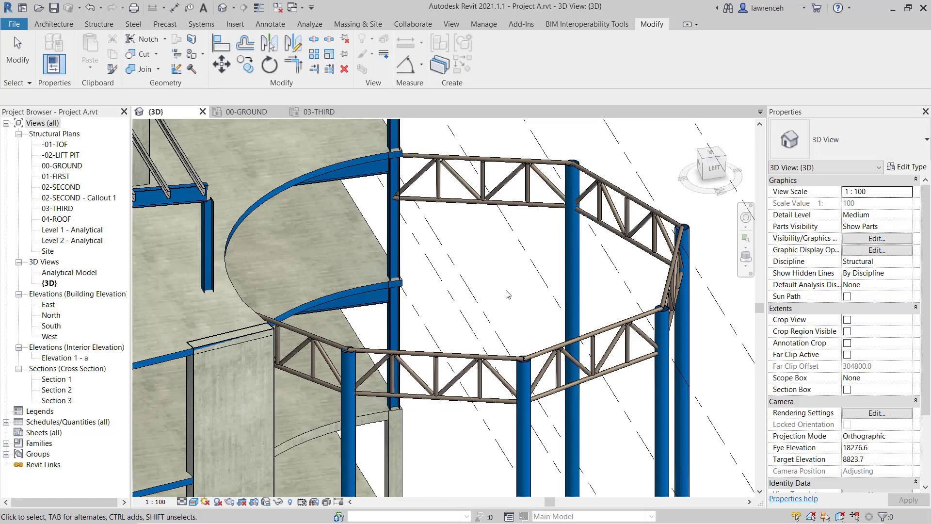
middle_drag(533, 298, 523, 303)
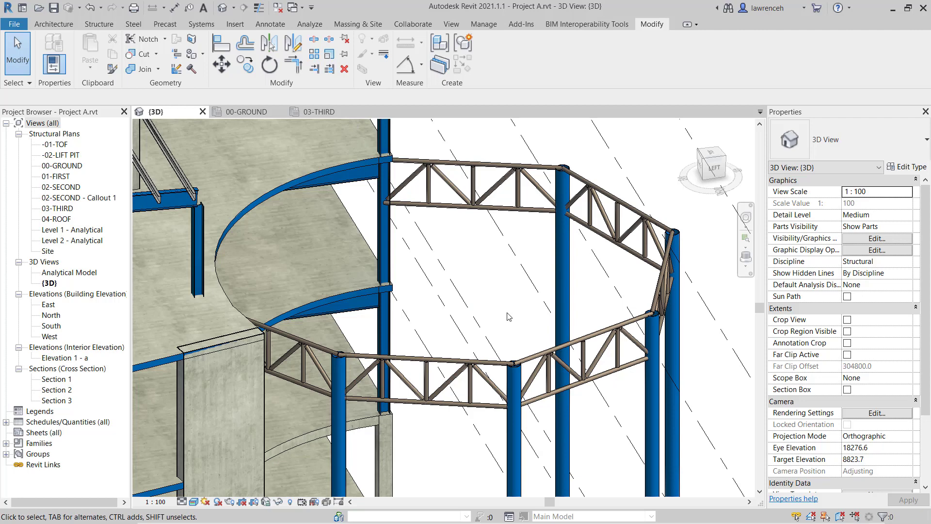
Select all Warren truss instances in the project and set Start and End Level Offset to -100
click(492, 365)
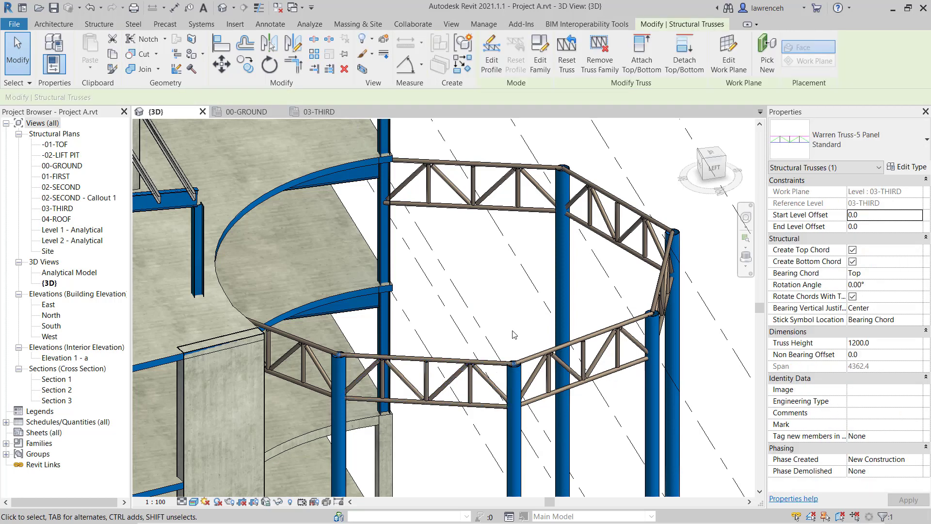
right_click(514, 334)
mouse_move(613, 183)
click(699, 193)
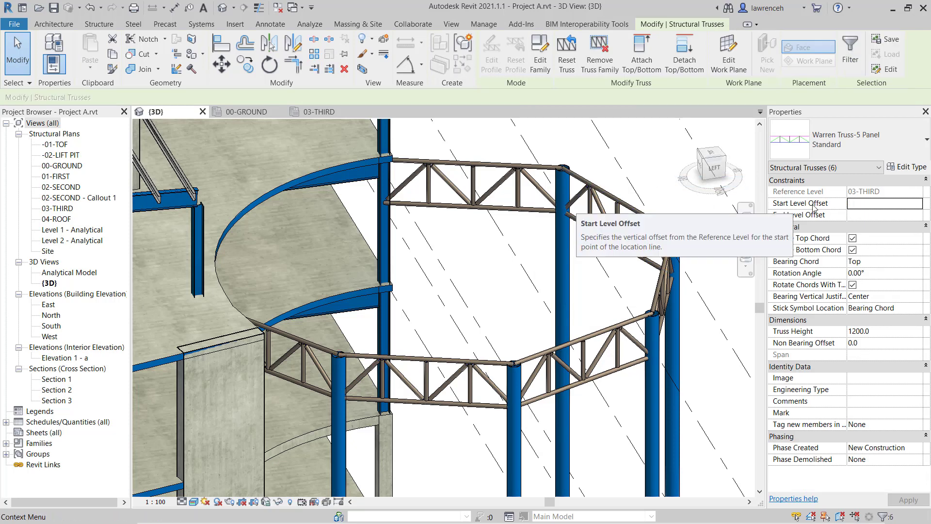
click(867, 204)
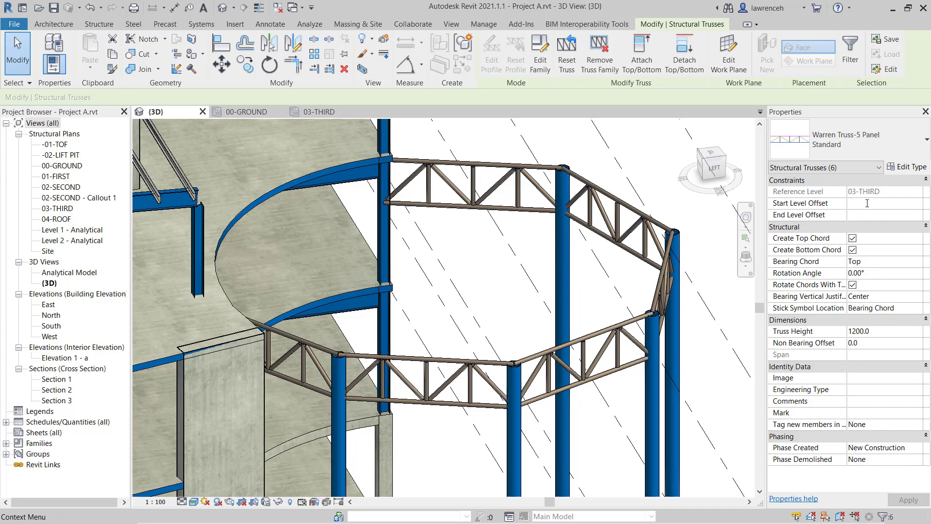
text(-100)
click(871, 216)
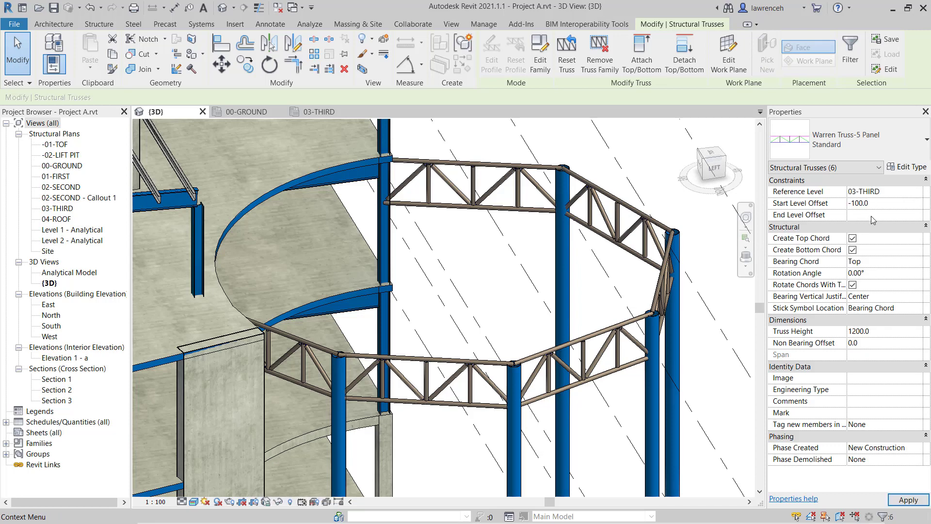
text(-100)
key(Return)
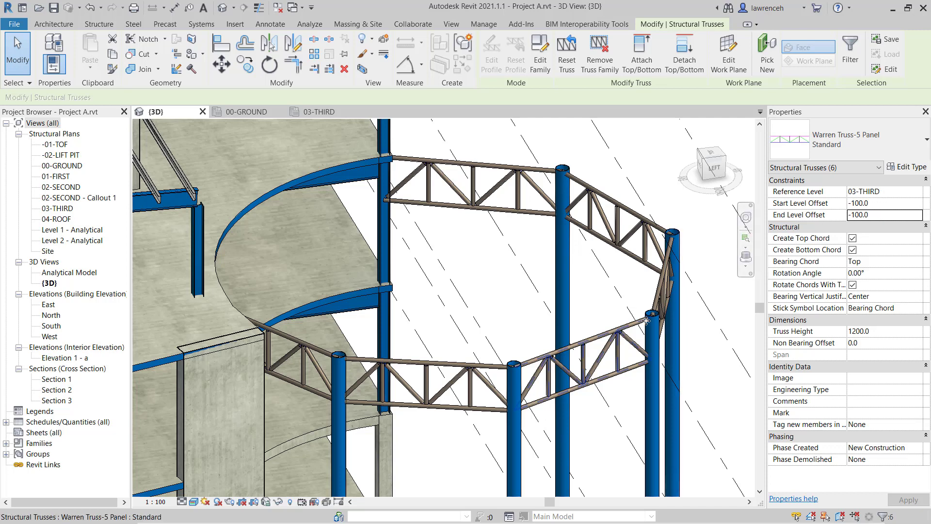
click(614, 425)
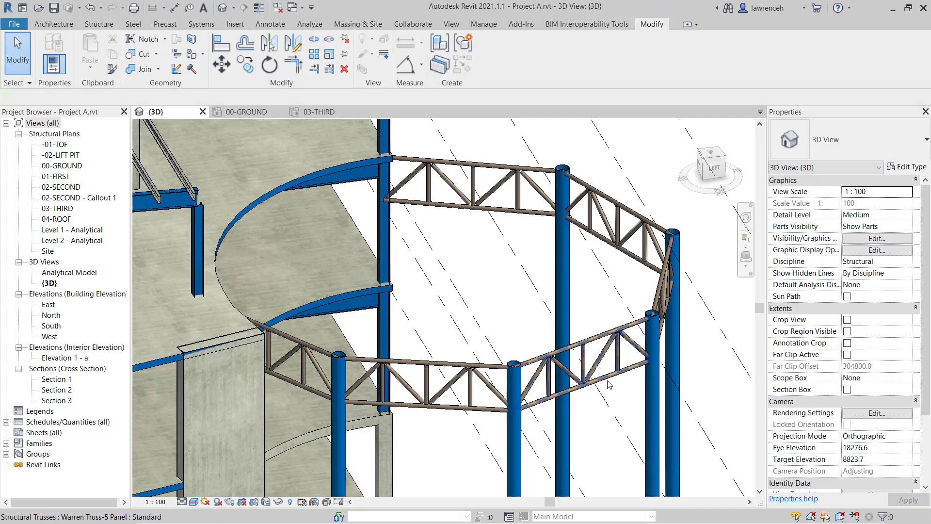
Select all visible CHS101.6x4 members and set their structural material to Metal - Steel 43-275
key(Tab)
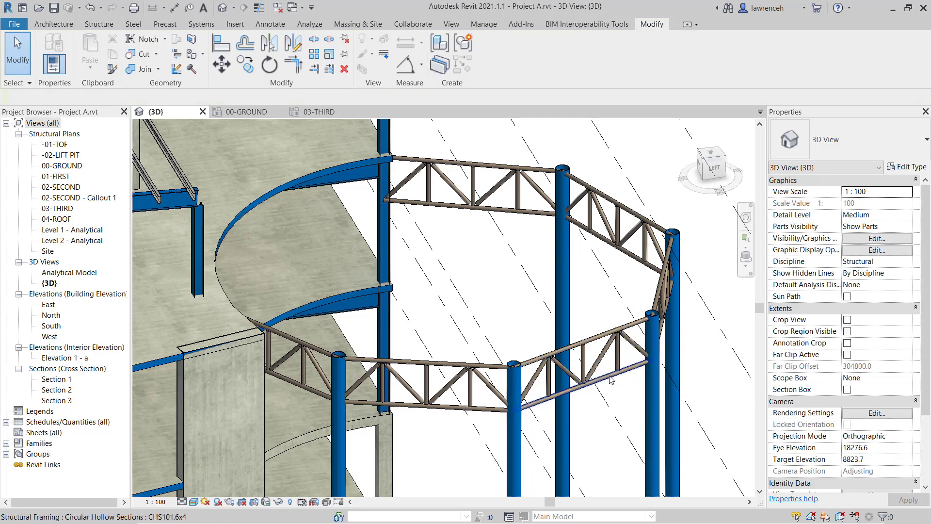
click(611, 379)
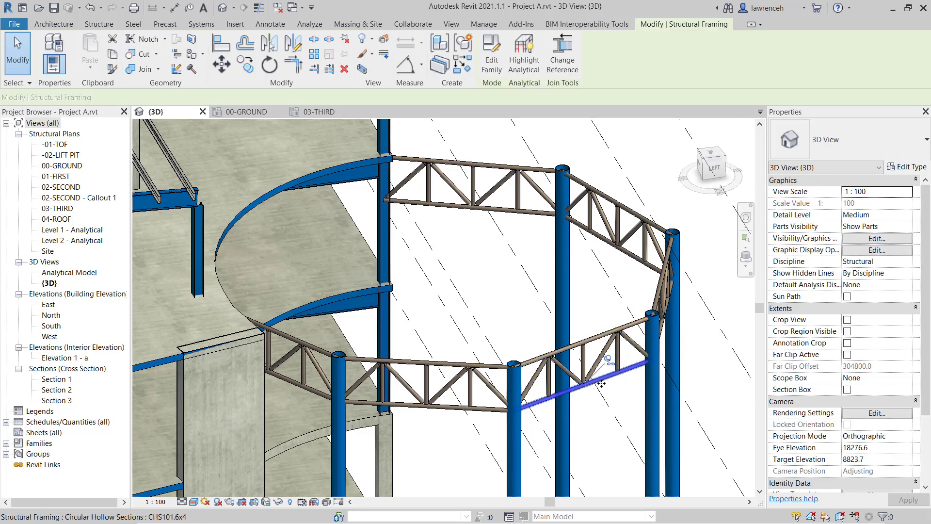
right_click(592, 443)
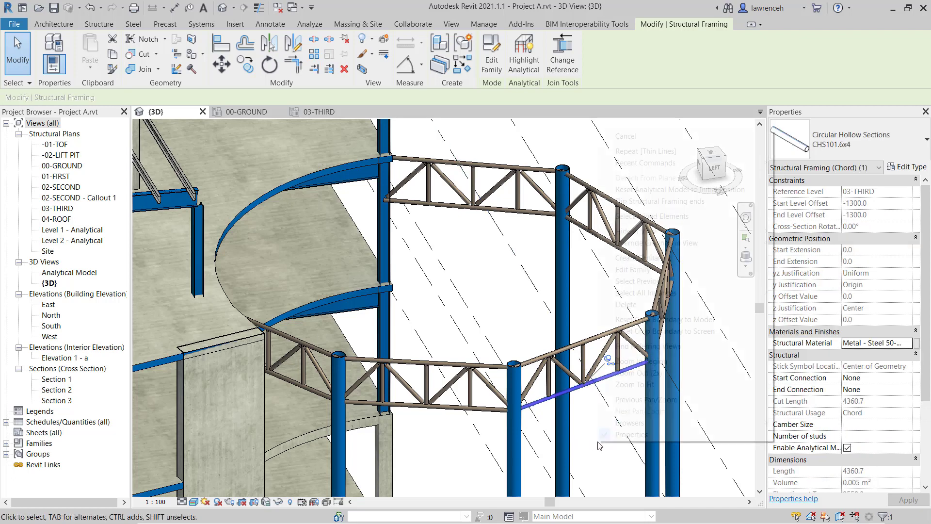
mouse_move(747, 295)
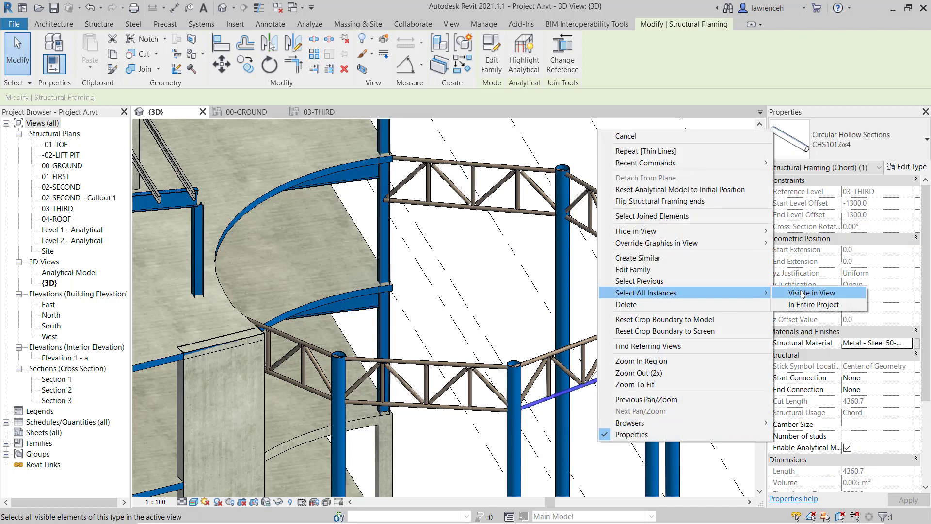
click(801, 293)
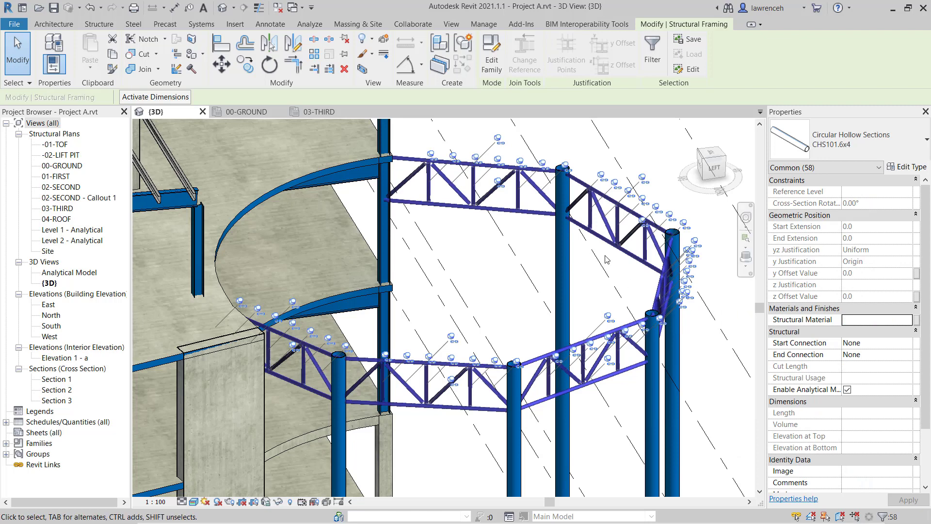
click(910, 320)
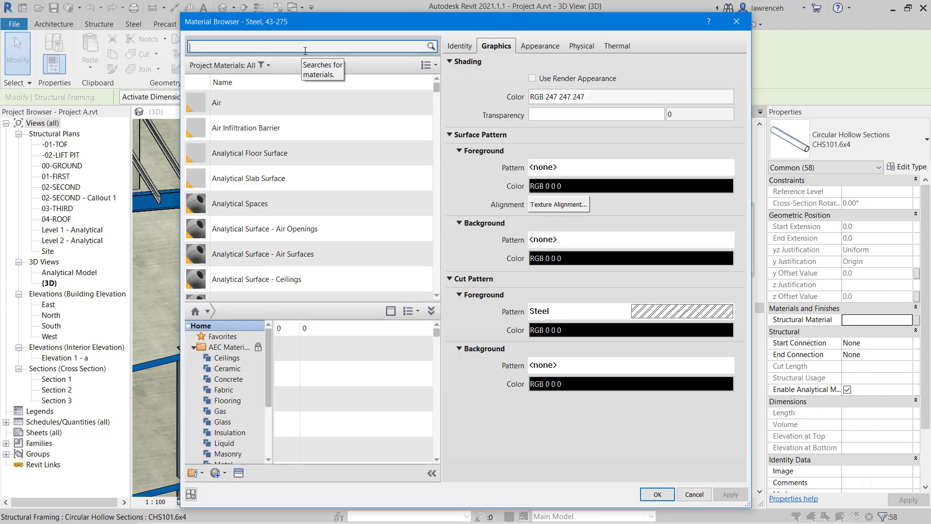
text(el)
click(283, 221)
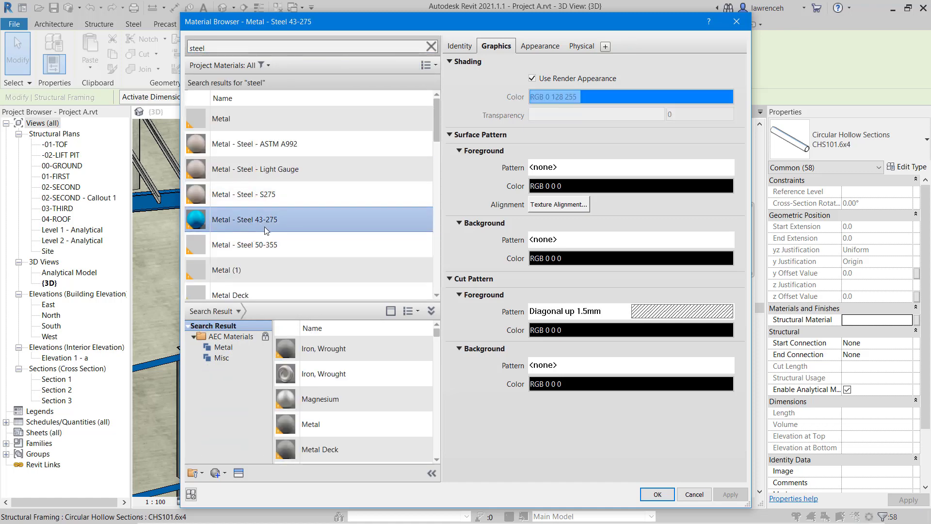
click(658, 495)
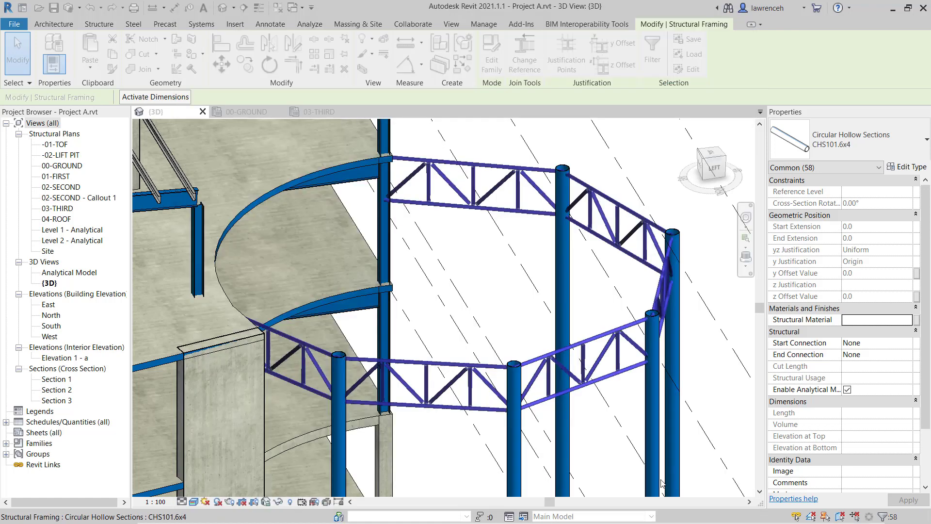
click(540, 245)
Orbit the 3D view to the building's front-left and save Project A
scroll(557, 271, down, 6)
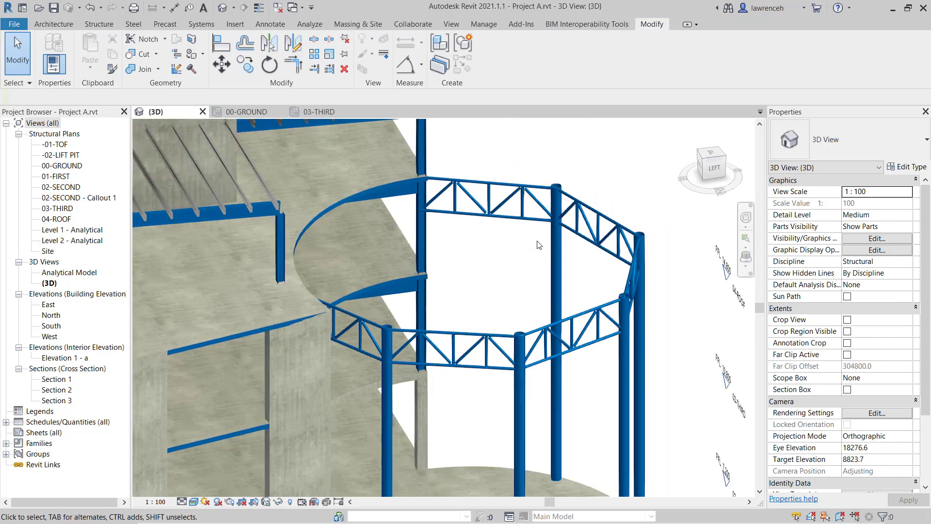
shift+middle_drag(599, 324, 612, 424)
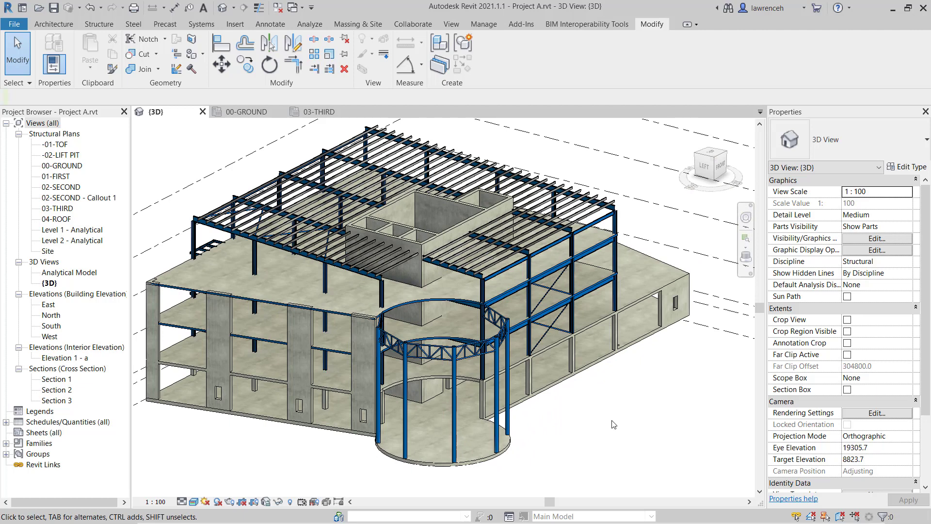
click(54, 8)
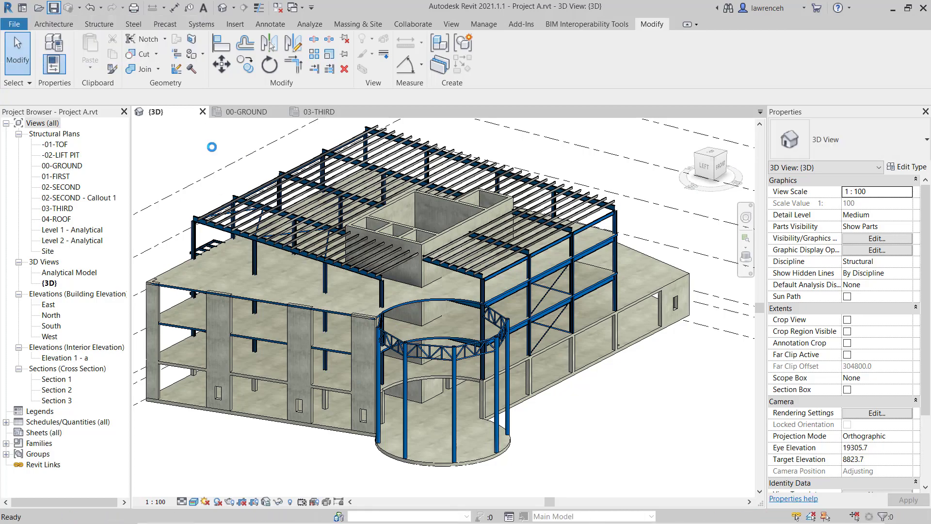